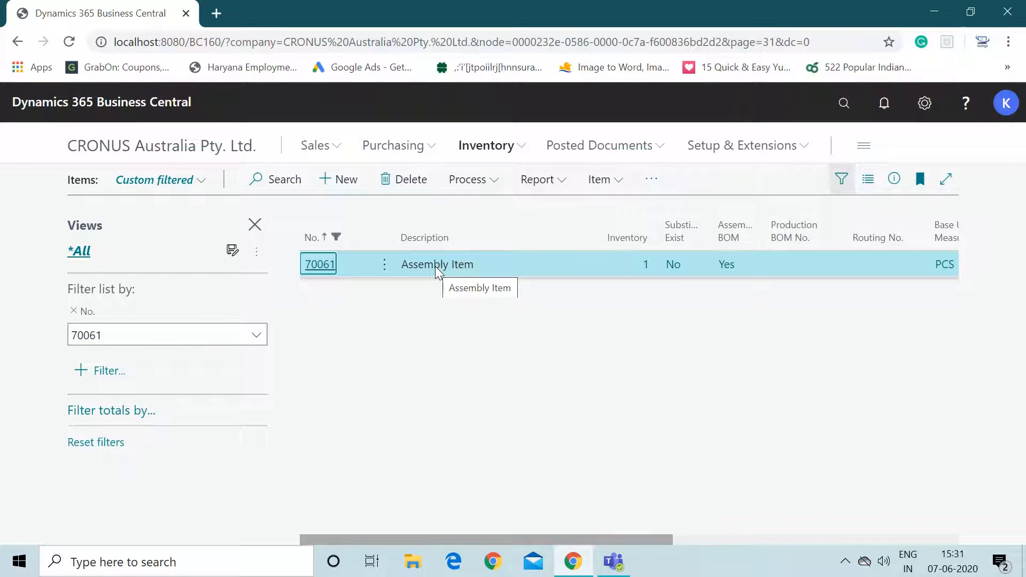
- Open item 70061's card and set its Assembly Policy to Assemble-to-Order
{"action": "left_click", "coordinate": [308, 267]}
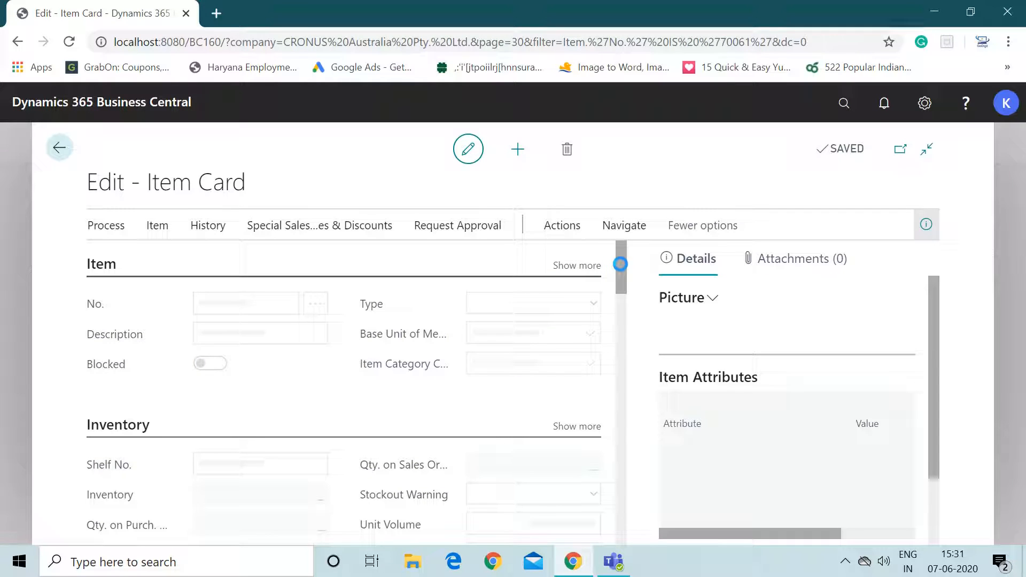
{"action": "left_click_drag", "start_coordinate": [620, 264], "coordinate": [627, 464]}
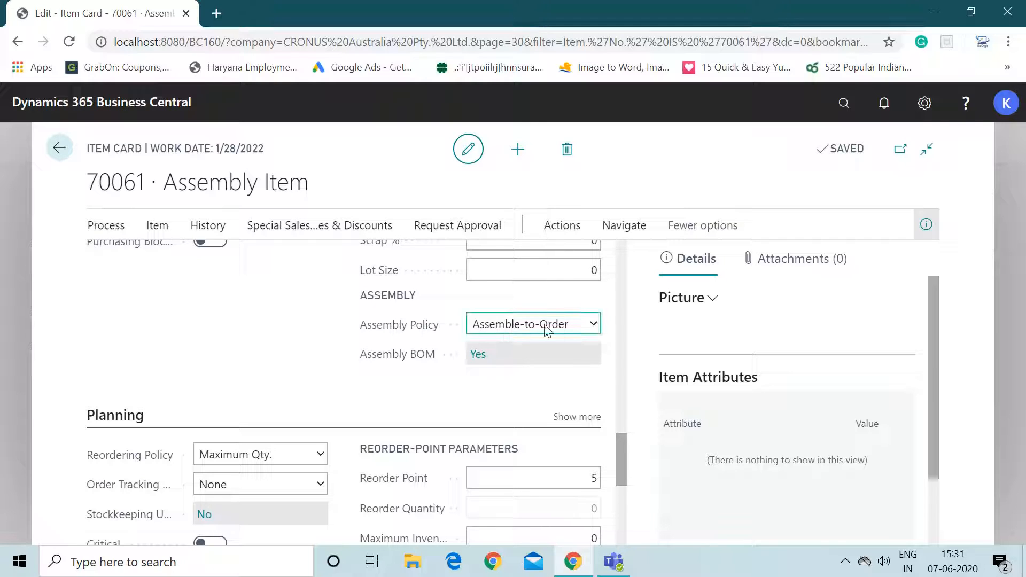
{"action": "left_click", "coordinate": [588, 329]}
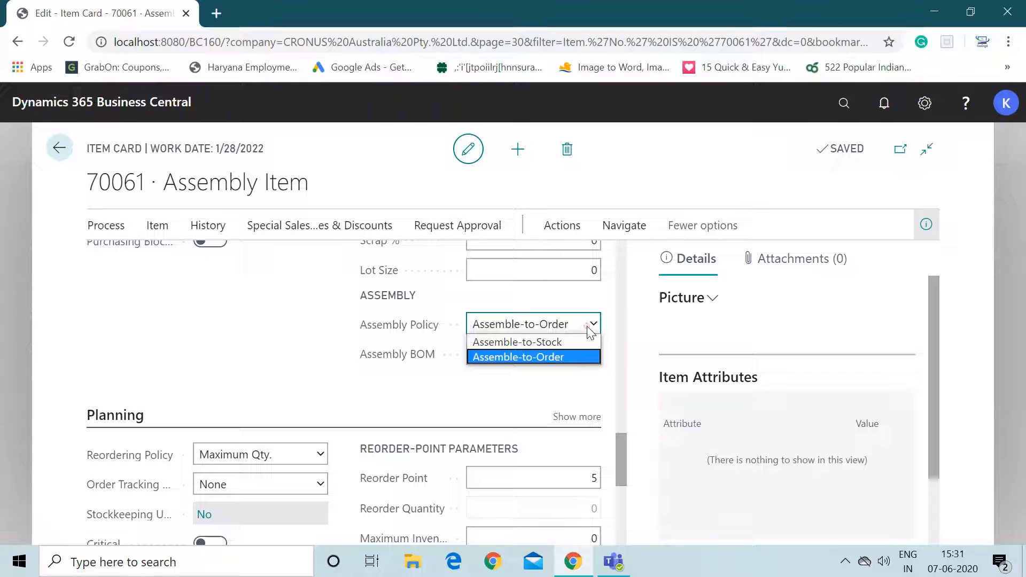
{"action": "left_click", "coordinate": [556, 357]}
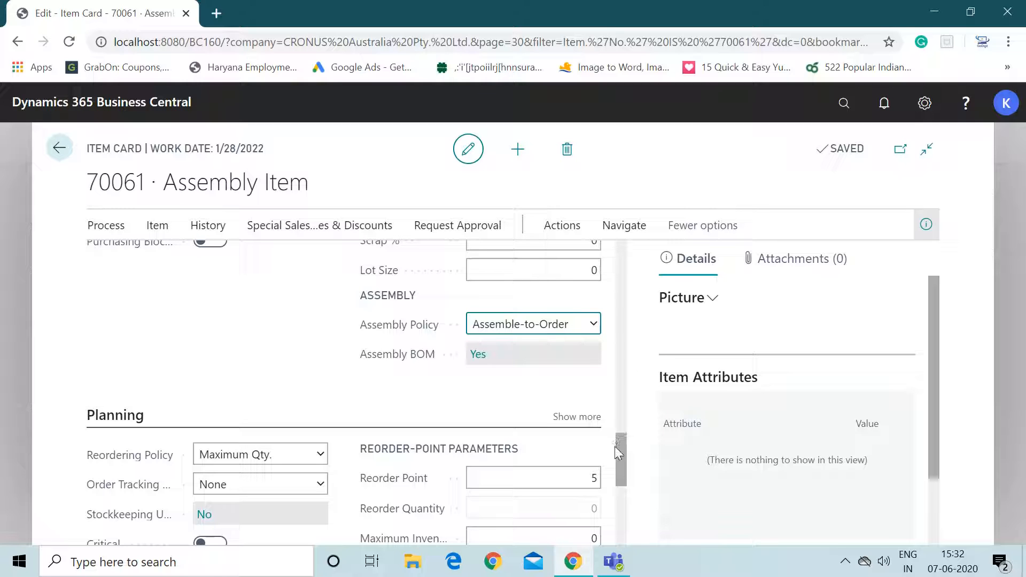
- Open the Assembly BOM of item 70061
{"action": "left_click_drag", "start_coordinate": [620, 454], "coordinate": [618, 441]}
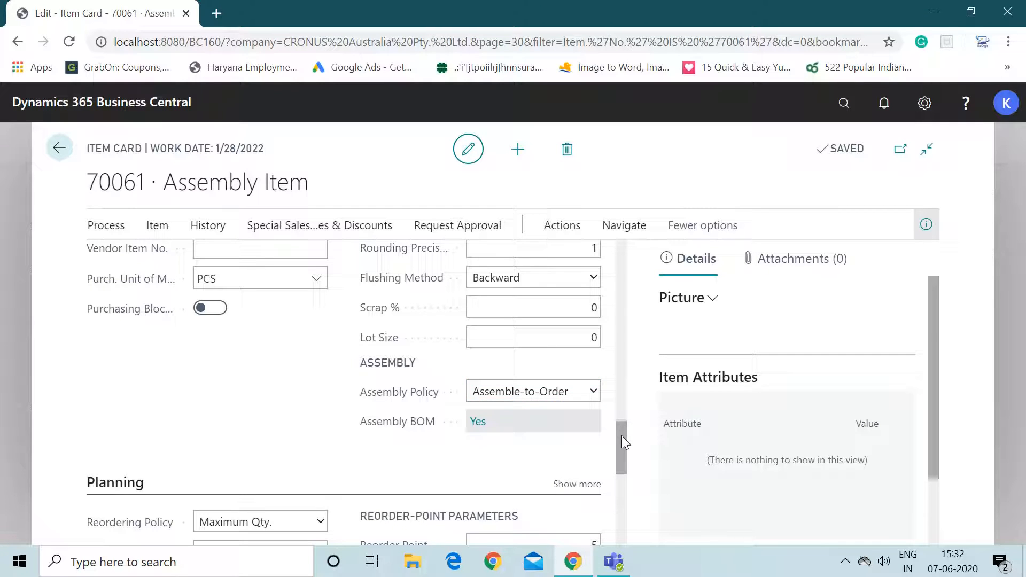
{"action": "left_click_drag", "start_coordinate": [622, 437], "coordinate": [614, 213]}
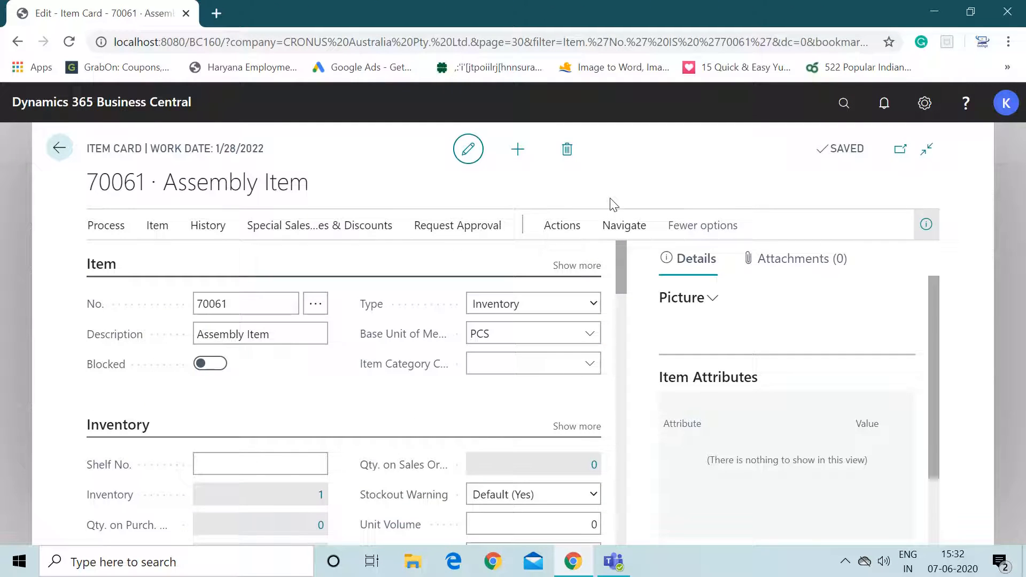
{"action": "left_click", "coordinate": [617, 227]}
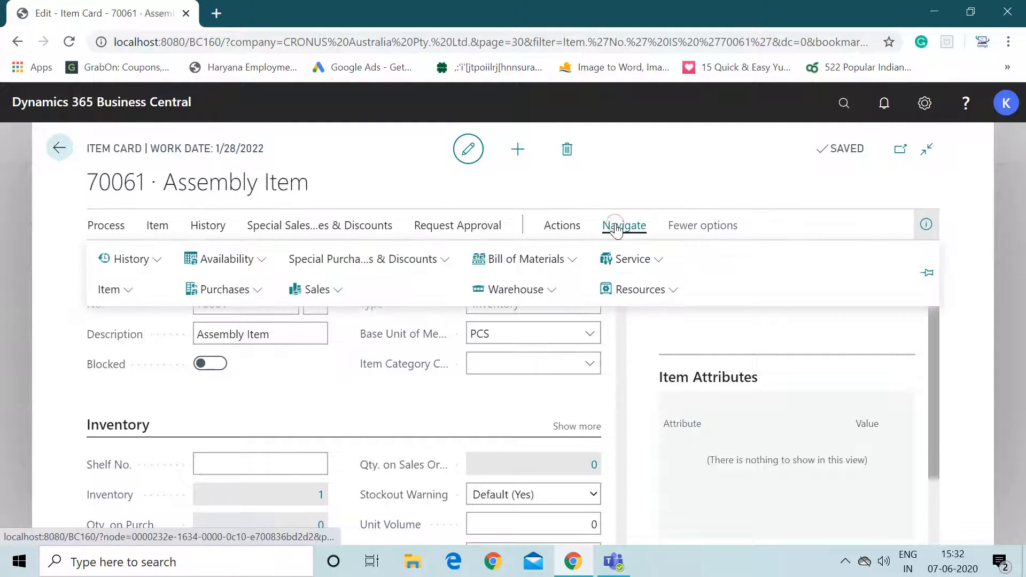
{"action": "left_click", "coordinate": [569, 264]}
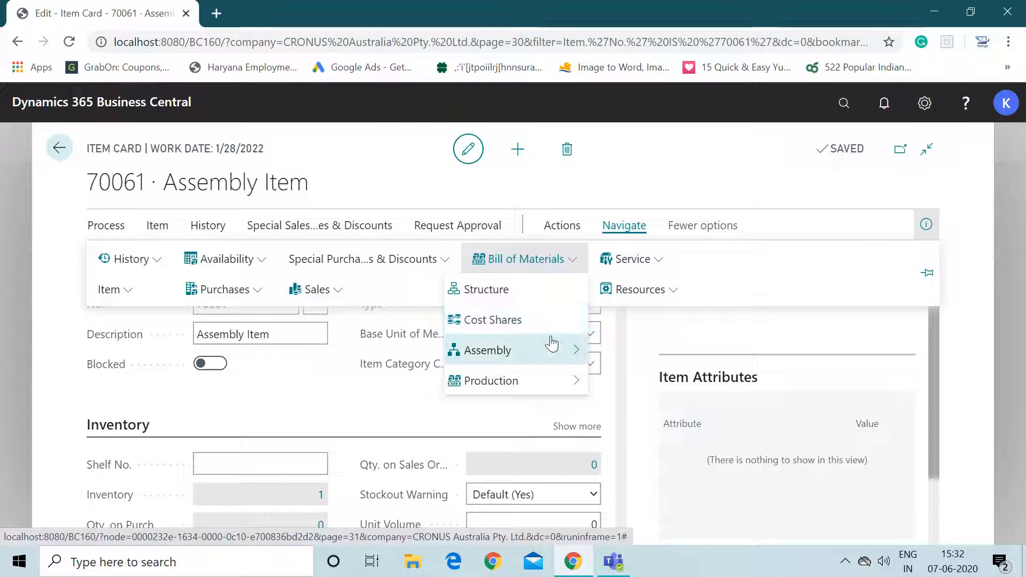
{"action": "mouse_move", "coordinate": [550, 352]}
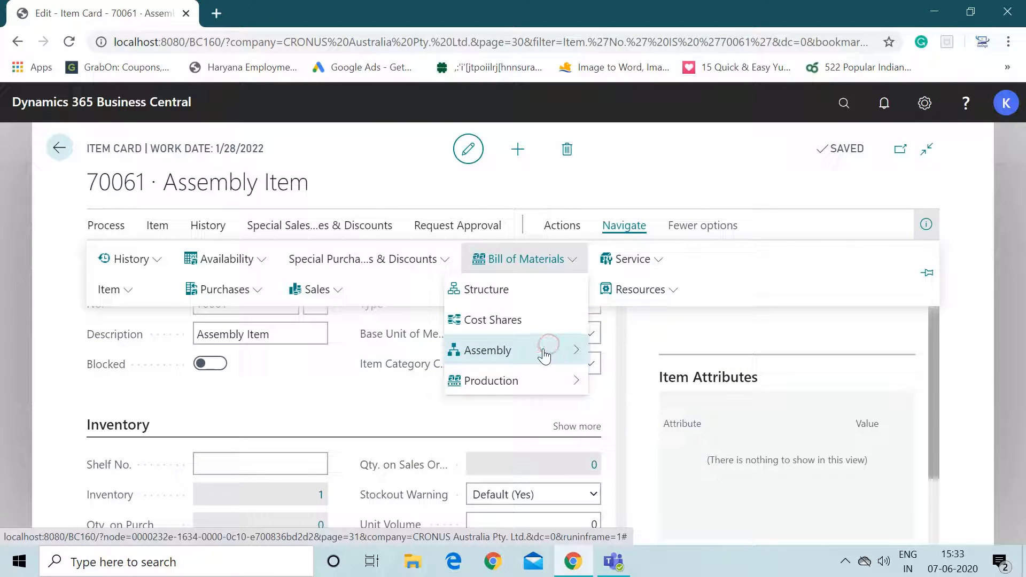
{"action": "left_click", "coordinate": [615, 351]}
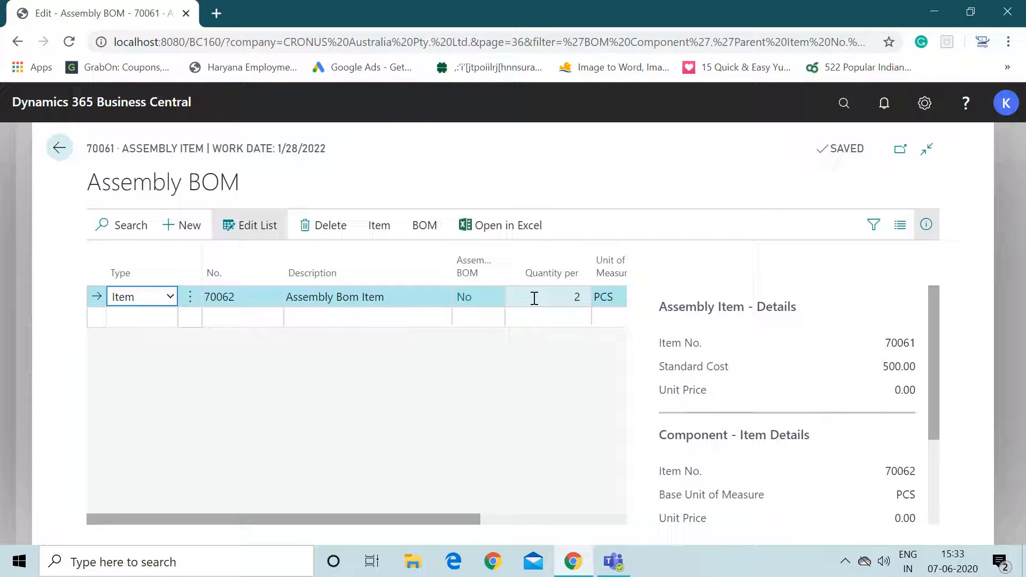
- Open the item card of BOM component 70062
{"action": "left_click", "coordinate": [557, 297]}
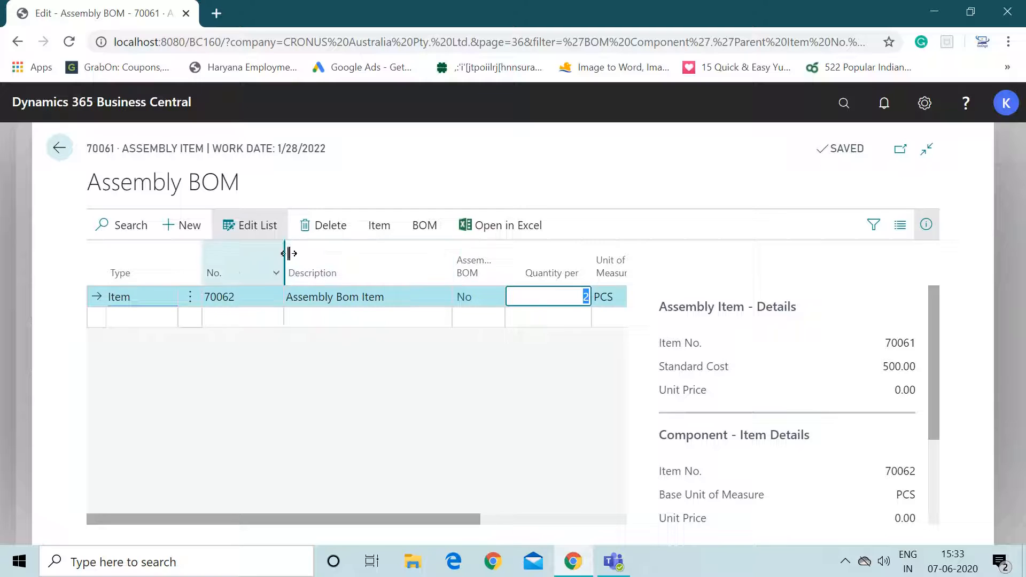
{"action": "left_click", "coordinate": [381, 230]}
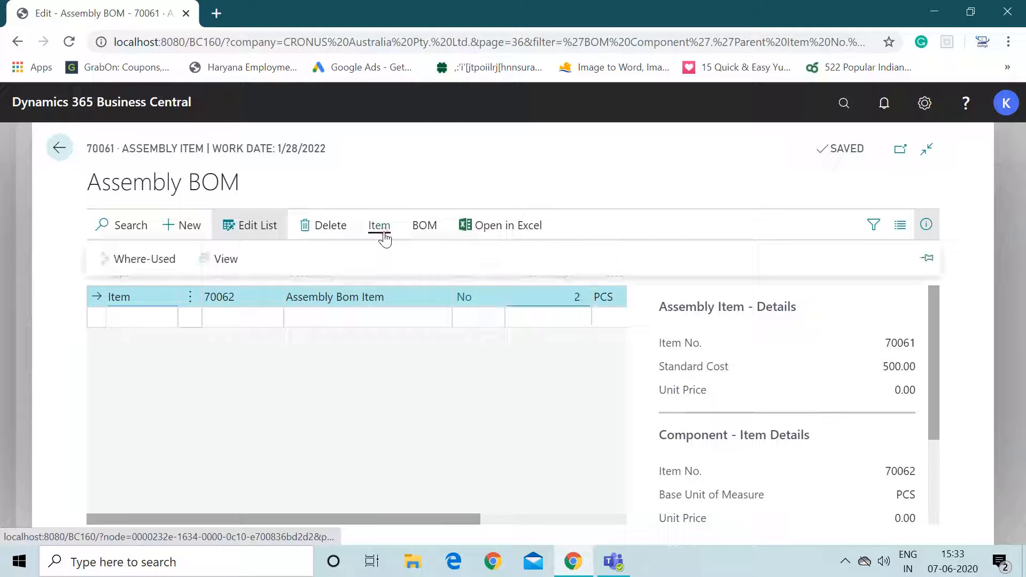
{"action": "left_click", "coordinate": [230, 259]}
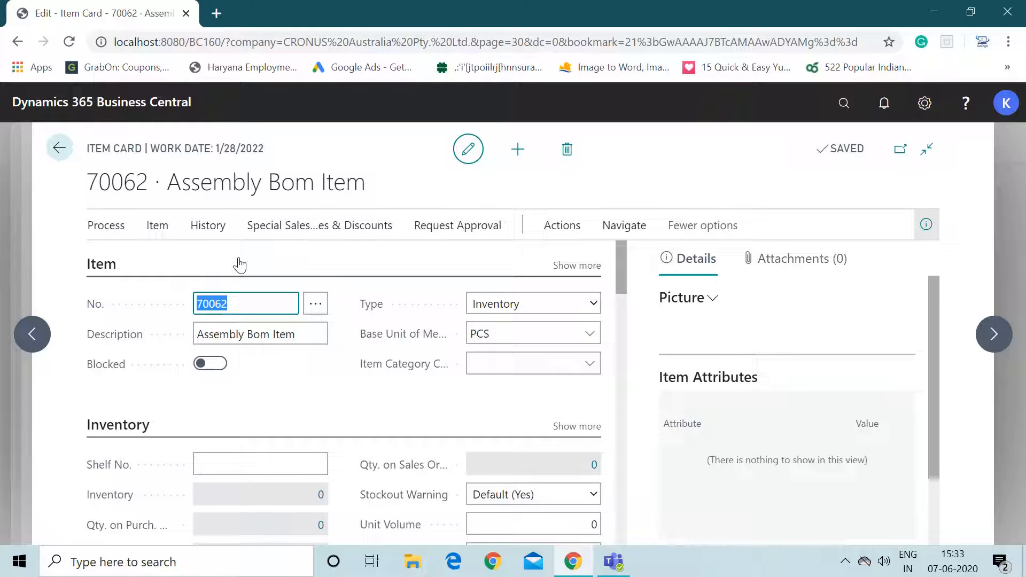
- Open the Item Journal for item 70062
{"action": "mouse_move", "coordinate": [623, 264]}
{"action": "left_mouse_down"}
{"action": "mouse_move", "coordinate": [624, 282]}
{"action": "mouse_move", "coordinate": [620, 262]}
{"action": "left_mouse_up"}
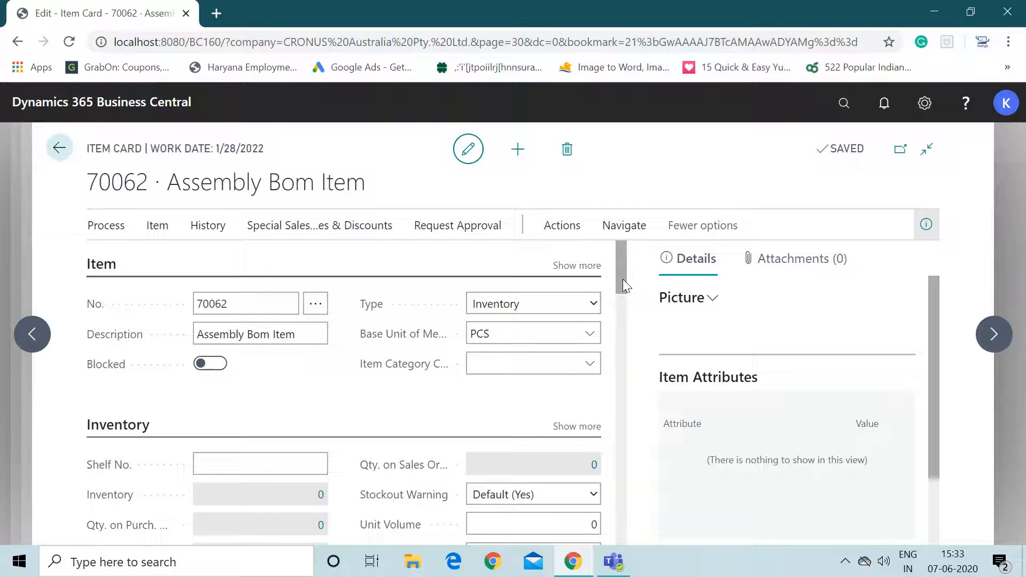
{"action": "left_click_drag", "start_coordinate": [620, 277], "coordinate": [621, 304]}
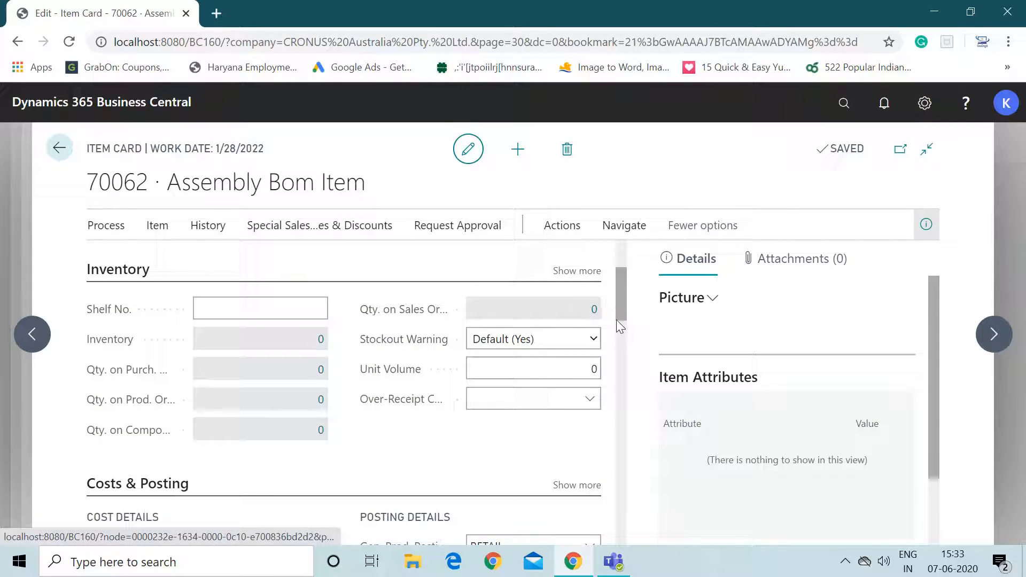
{"action": "left_click_drag", "start_coordinate": [622, 316], "coordinate": [619, 275]}
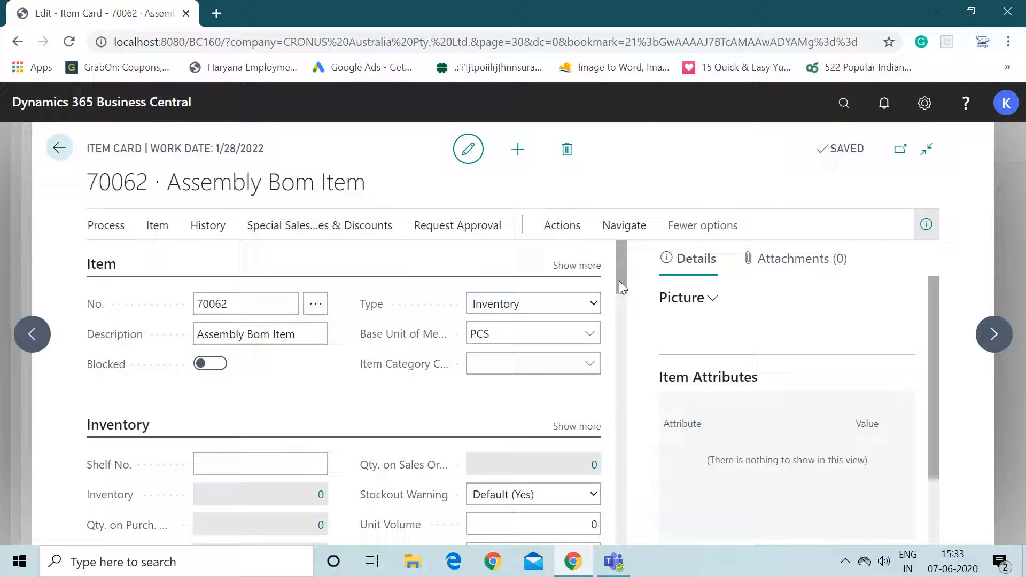
{"action": "left_click_drag", "start_coordinate": [619, 280], "coordinate": [622, 295]}
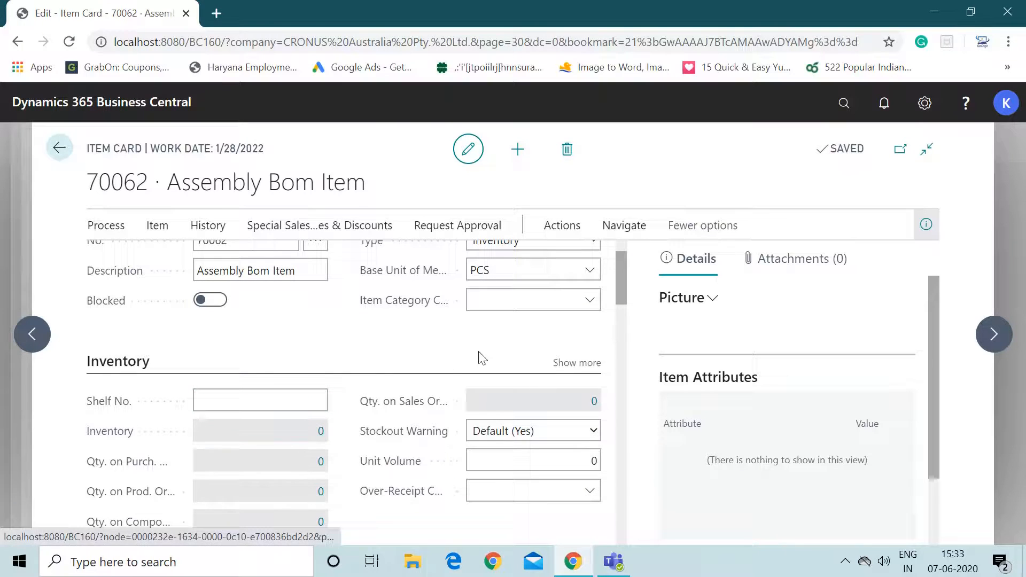
{"action": "left_click", "coordinate": [104, 225]}
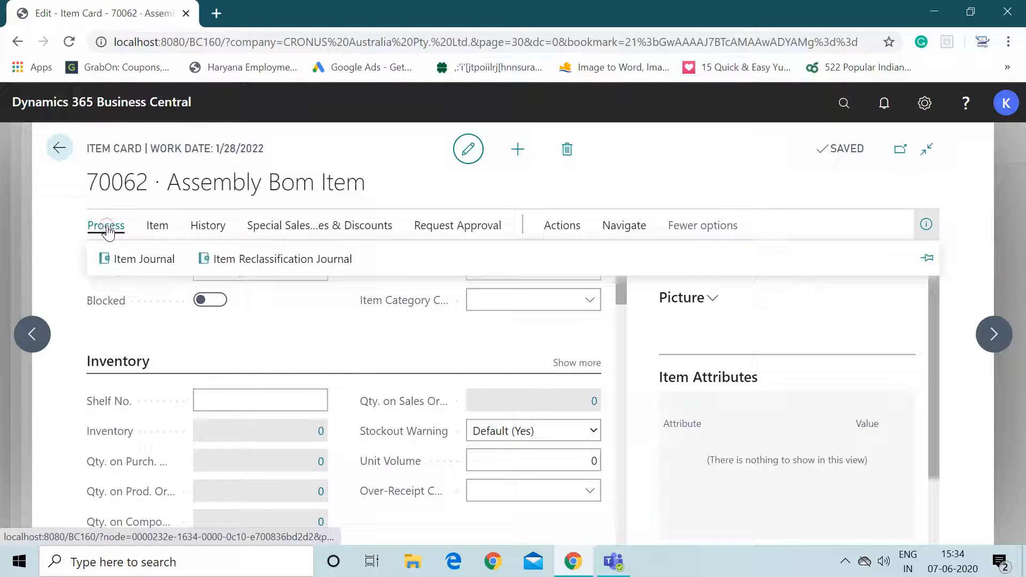
{"action": "left_click", "coordinate": [122, 258]}
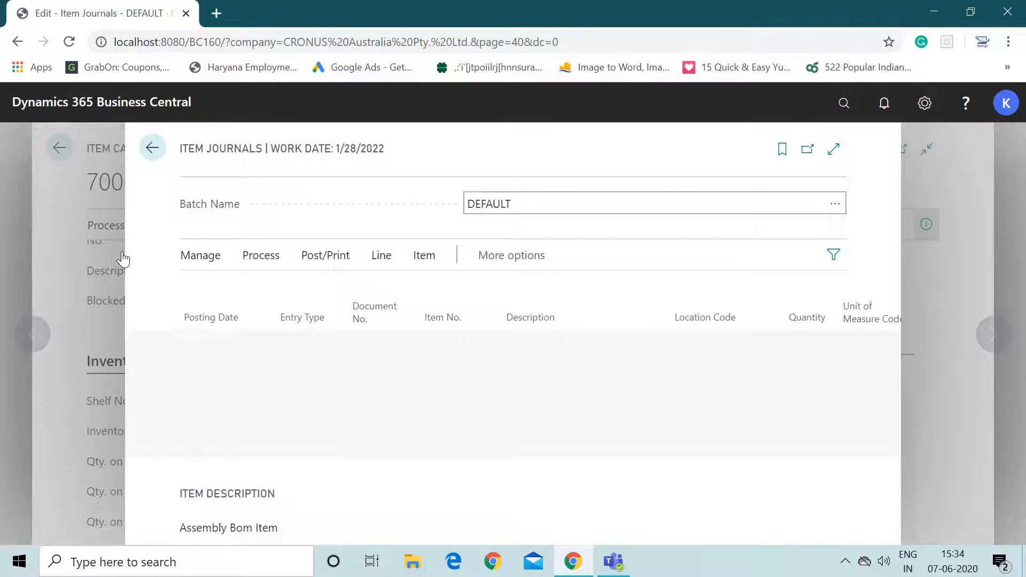
- Fill a journal line with entry type Positive Adjmt., item 70062 and quantity 2
{"action": "left_click", "coordinate": [328, 348]}
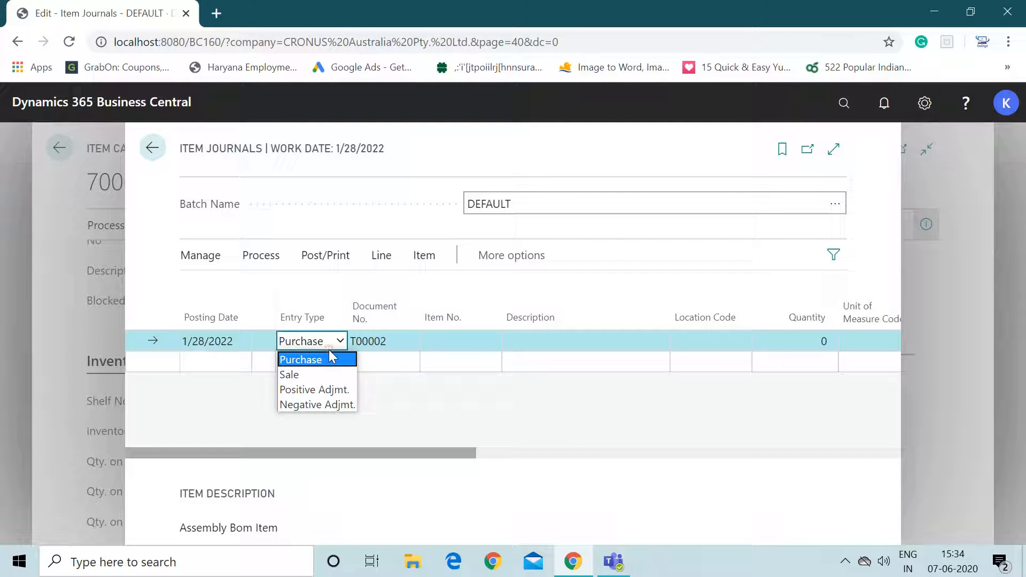
{"action": "left_click", "coordinate": [333, 390]}
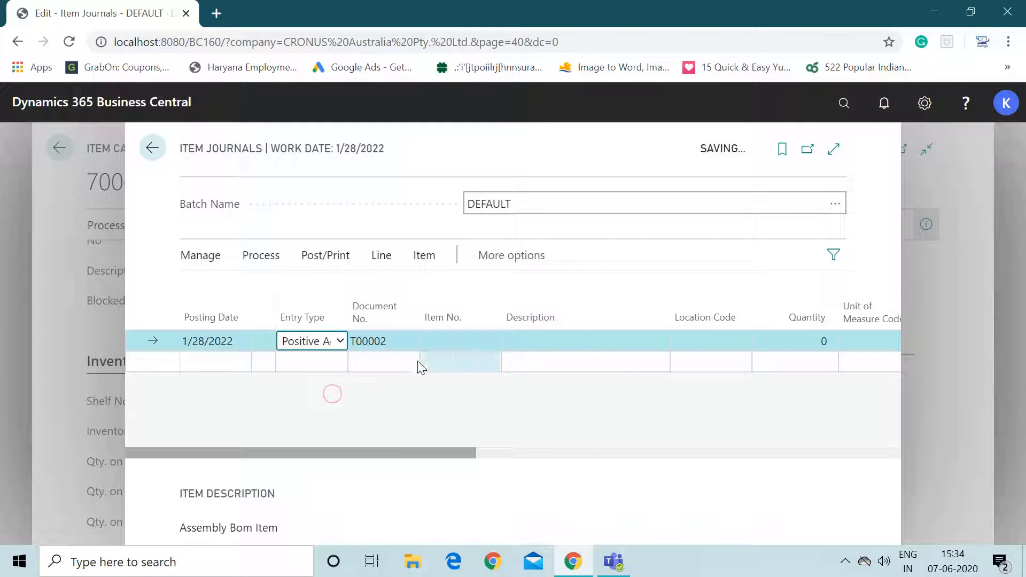
{"action": "left_click", "coordinate": [472, 348]}
{"action": "type", "text": "70062"}
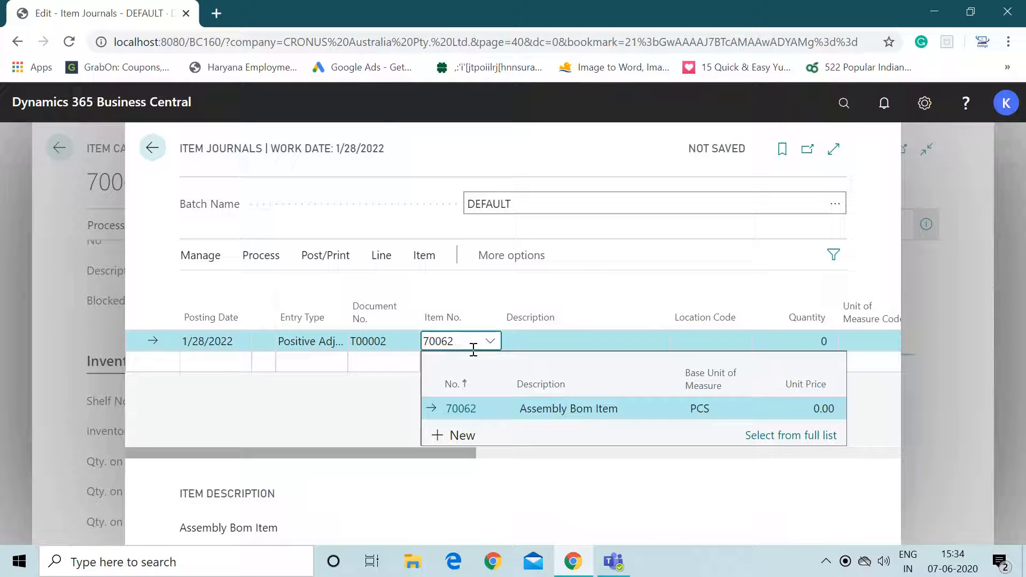
{"action": "key", "text": "Tab"}
{"action": "key", "text": "Tab"}
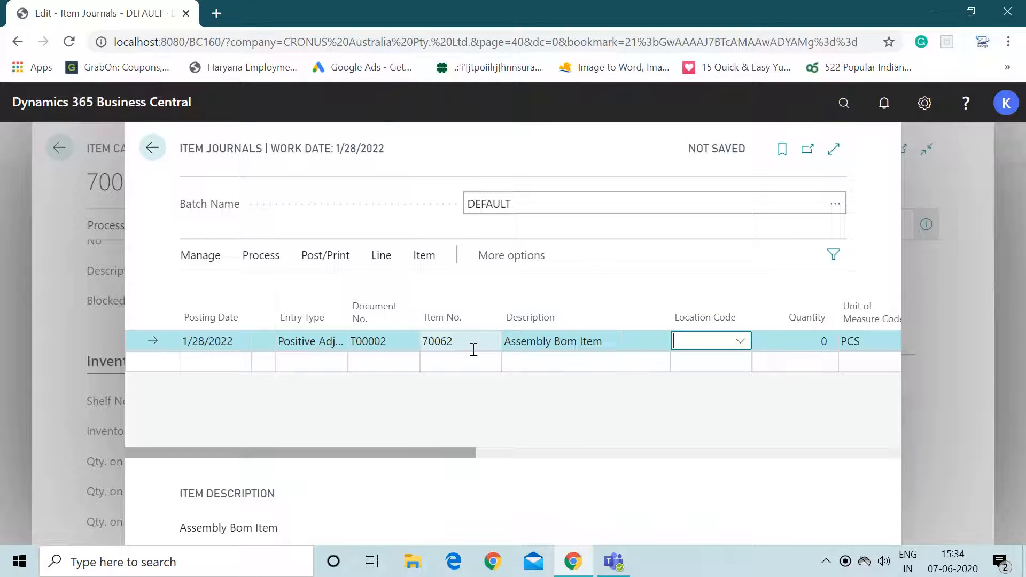
{"action": "key", "text": "Tab"}
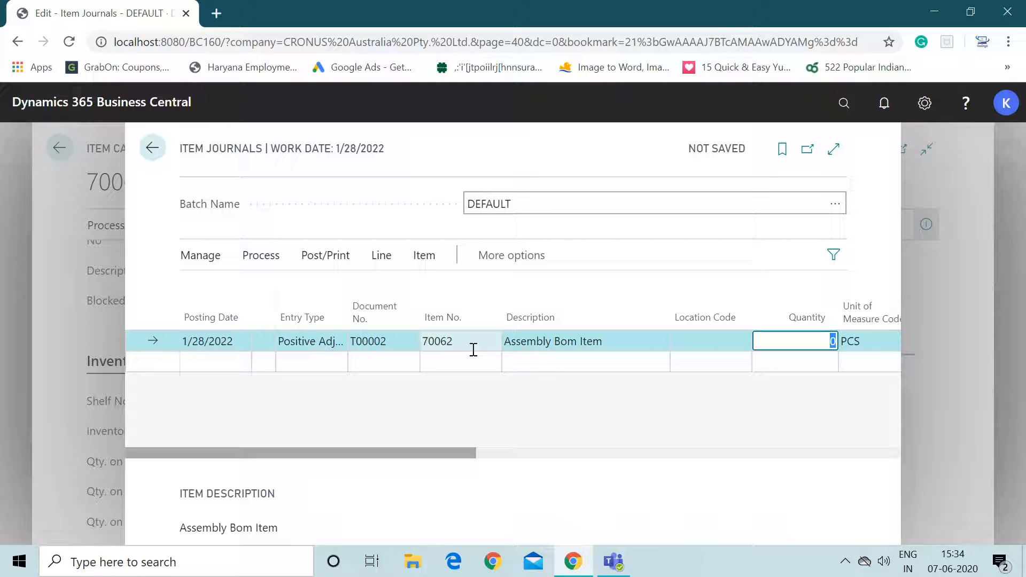
{"action": "type", "text": "2"}
{"action": "key", "text": "Tab"}
{"action": "key", "text": "Tab"}
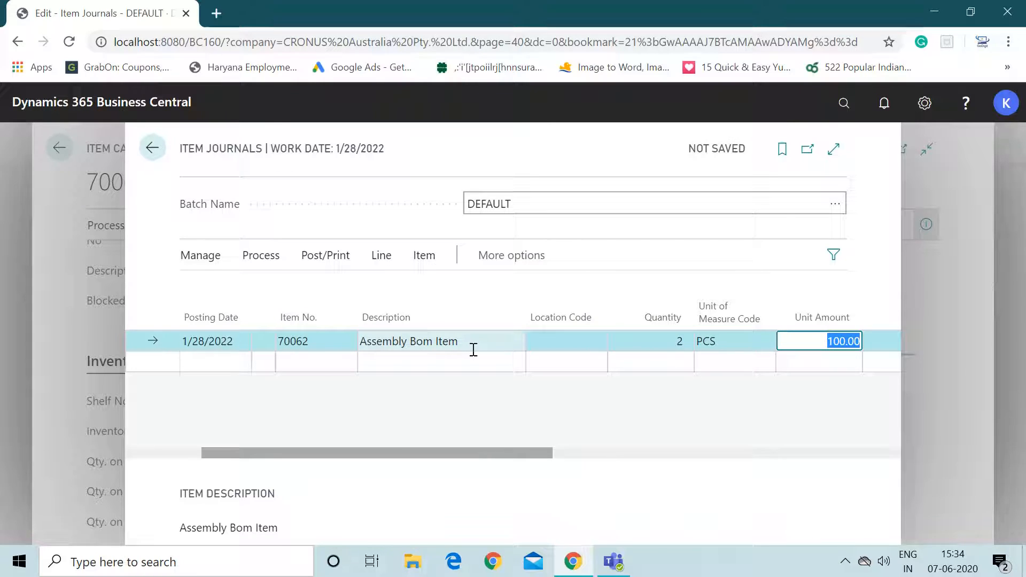
- Post the journal line and close the Item Journal
{"action": "key", "text": "F9"}
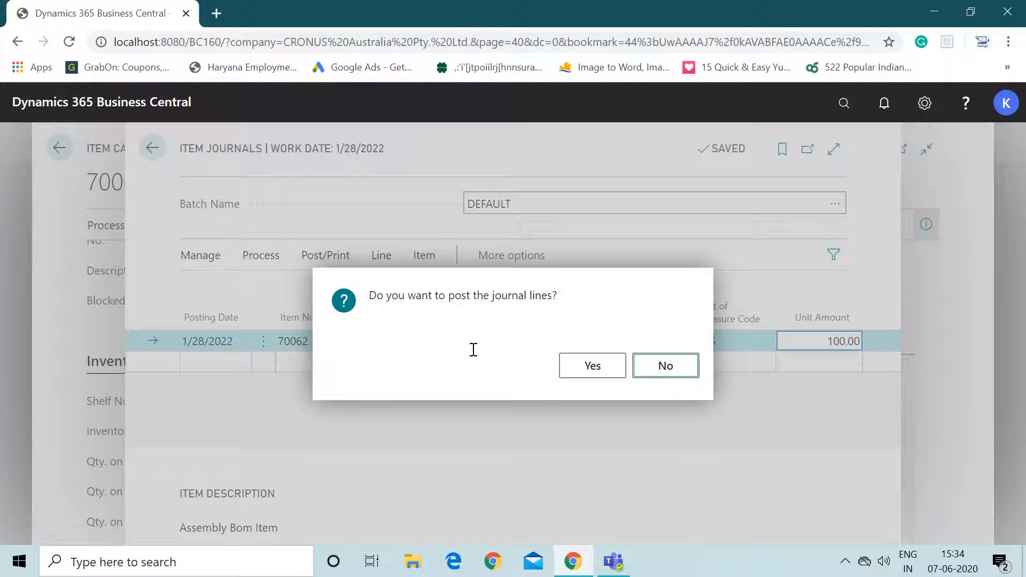
{"action": "left_click", "coordinate": [590, 365]}
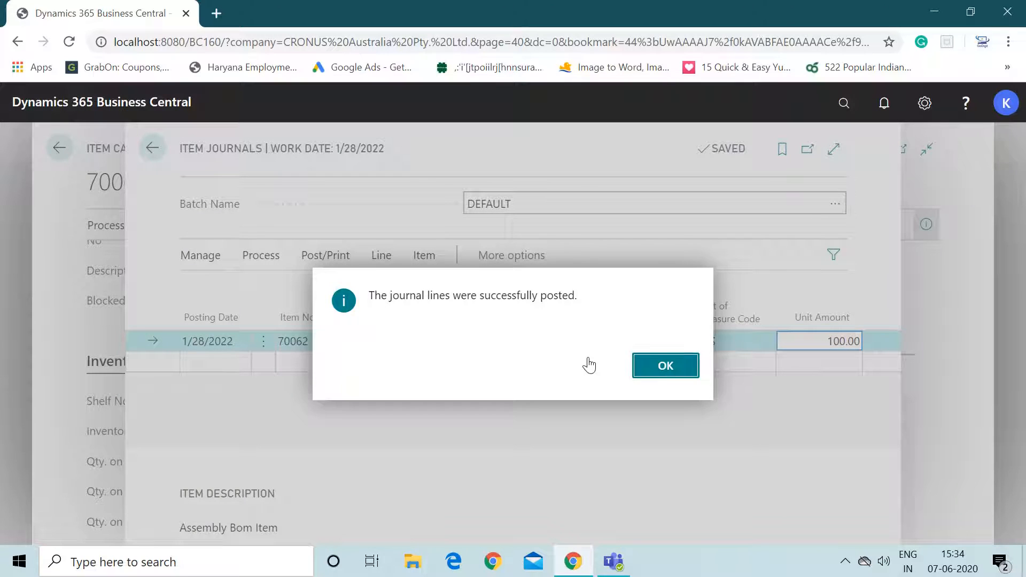
{"action": "left_click", "coordinate": [663, 368]}
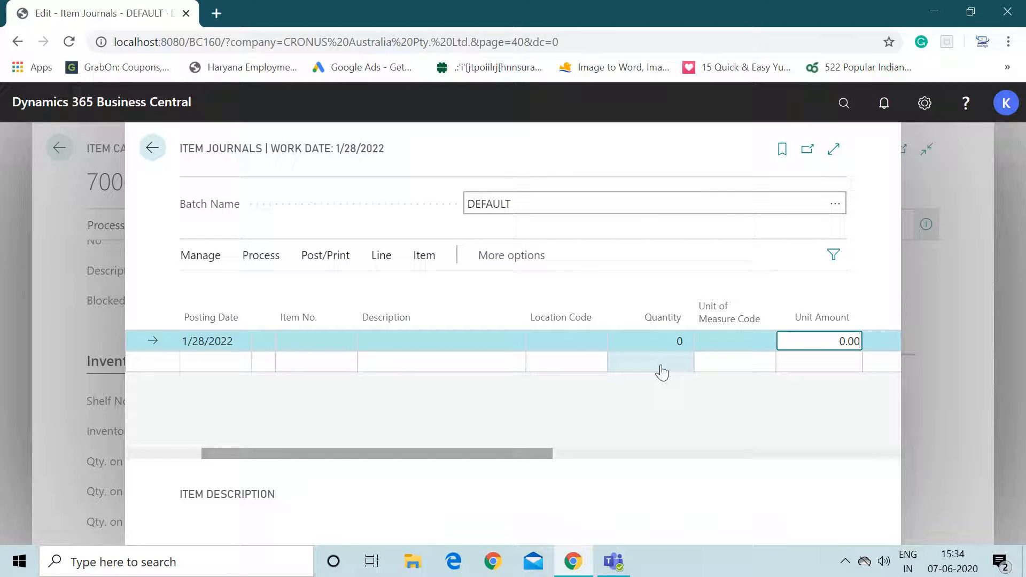
{"action": "key", "text": "Escape"}
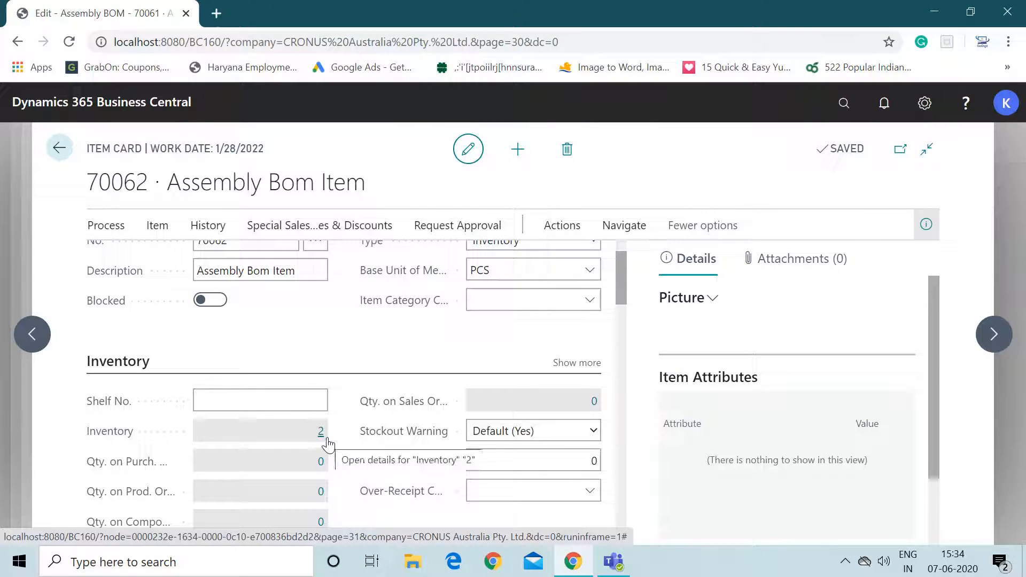
- Navigate back from the component's item card through the Assembly BOM to the item list for 70061
{"action": "left_click", "coordinate": [59, 149]}
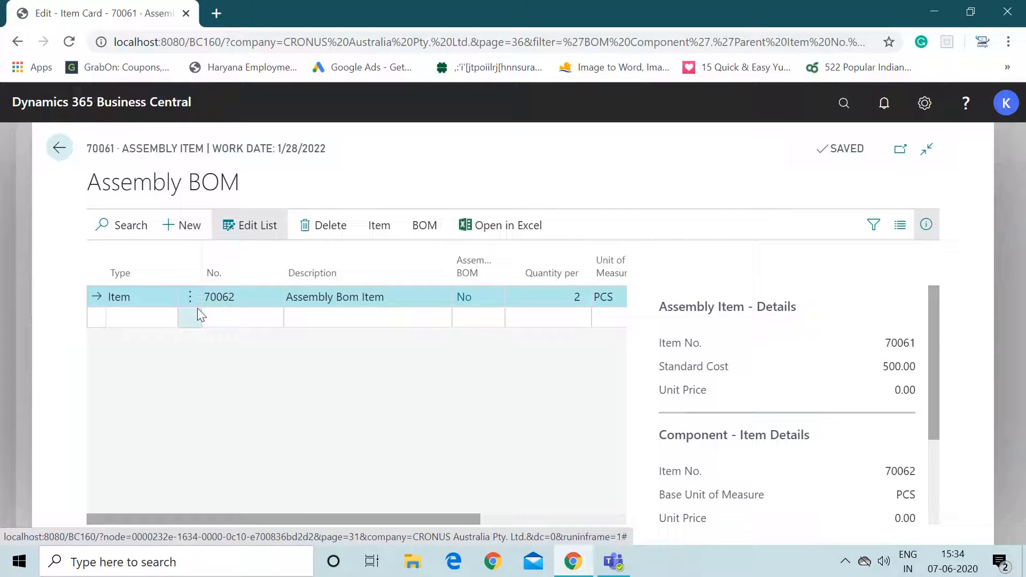
{"action": "left_click", "coordinate": [59, 148]}
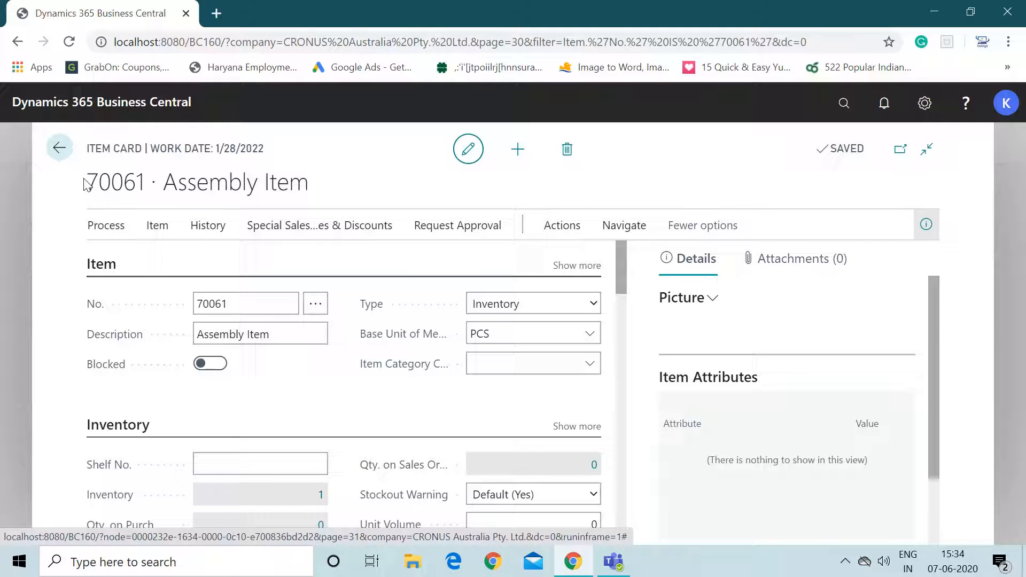
{"action": "left_click_drag", "start_coordinate": [86, 185], "coordinate": [156, 188]}
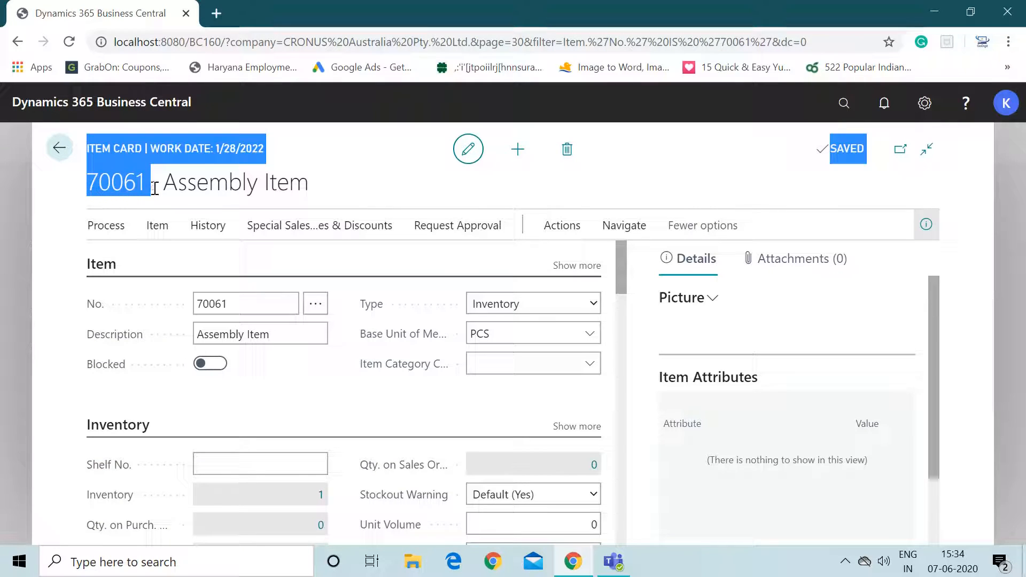
{"action": "left_click", "coordinate": [155, 188]}
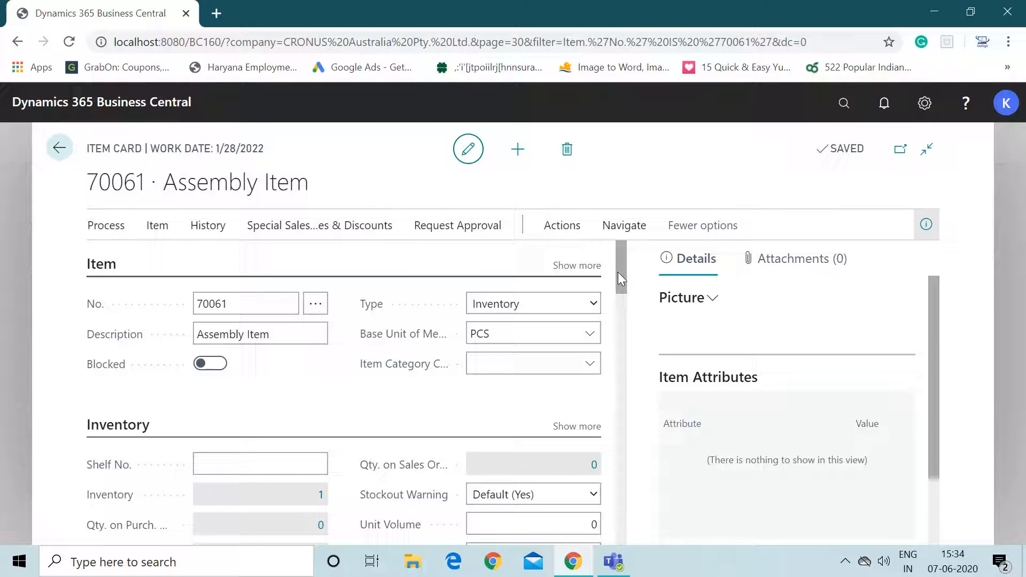
{"action": "key", "text": "Escape"}
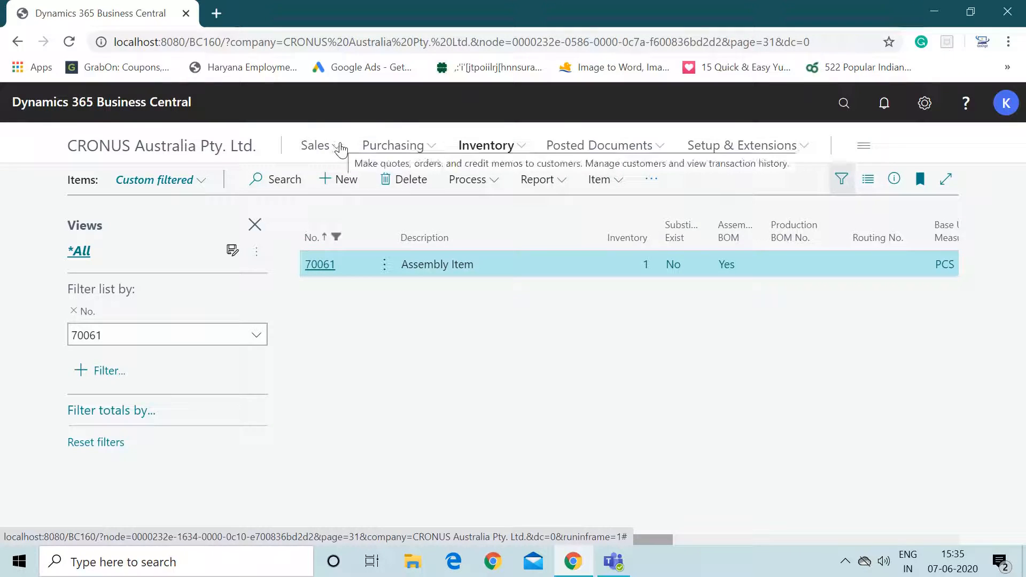
- Create a new sales order and set its customer to 10000
{"action": "left_click", "coordinate": [320, 150]}
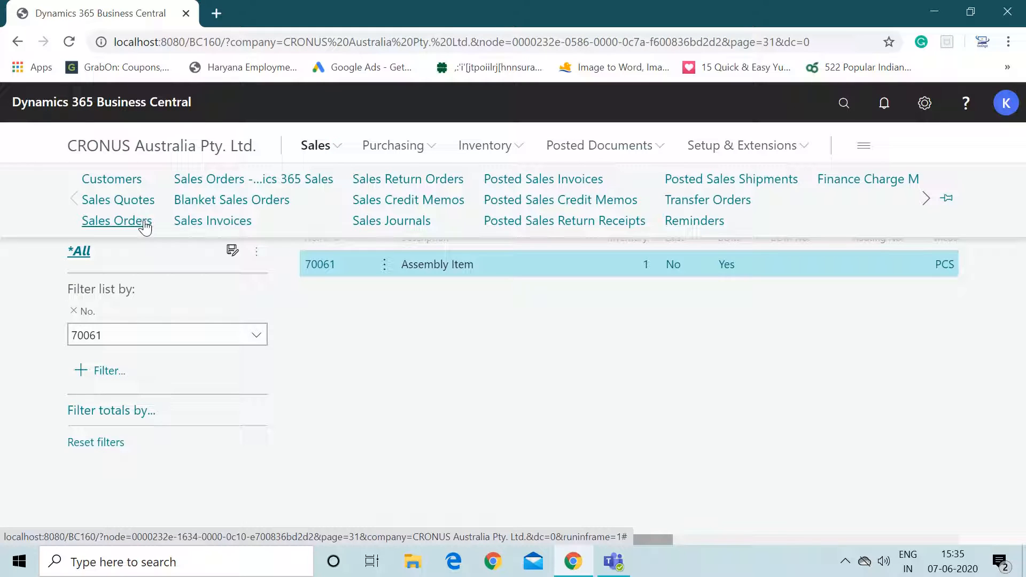
{"action": "left_click", "coordinate": [117, 220]}
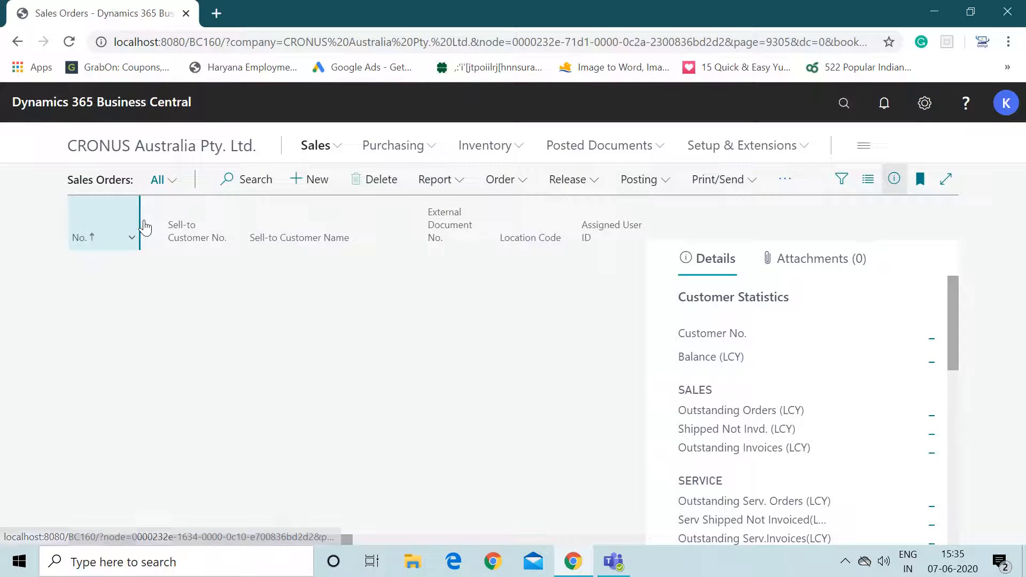
{"action": "left_click", "coordinate": [315, 182]}
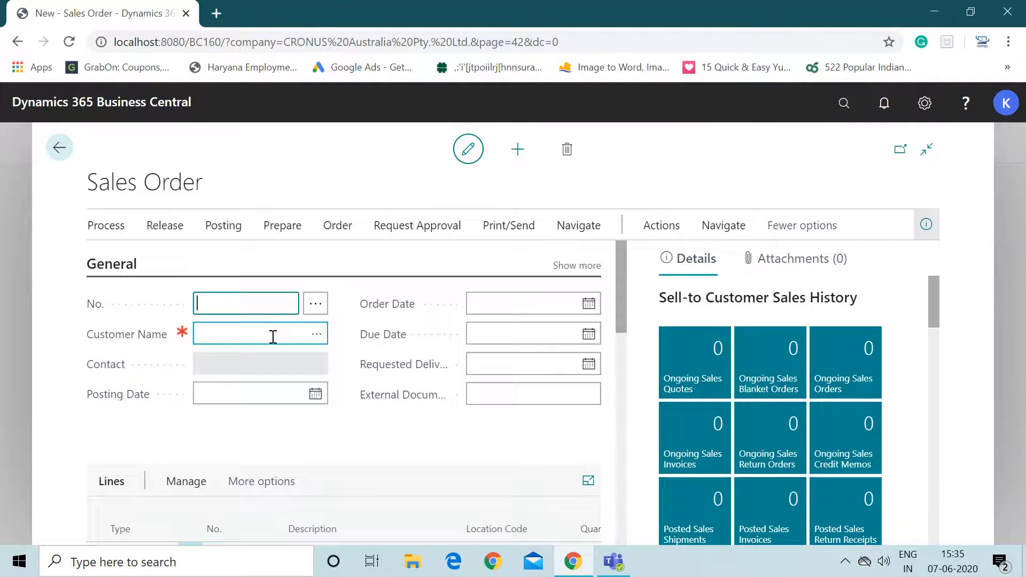
{"action": "left_click", "coordinate": [272, 336]}
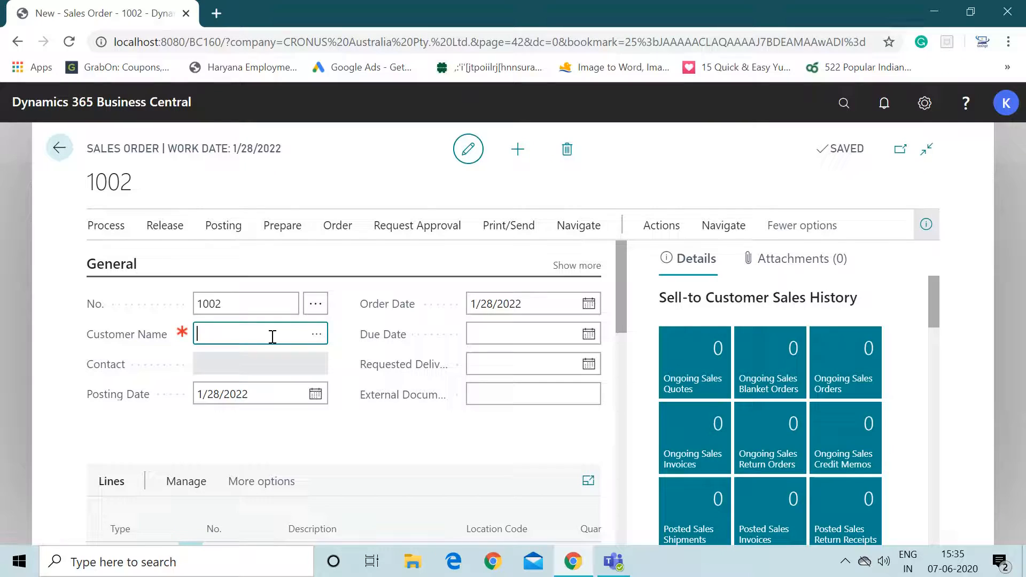
{"action": "type", "text": "1000"}
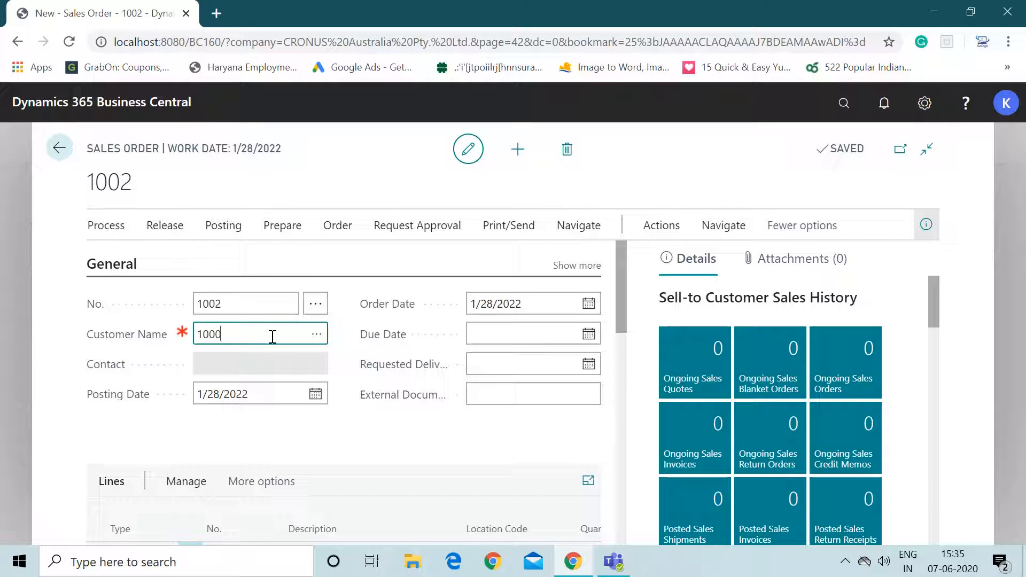
{"action": "type", "text": "0"}
{"action": "key", "text": "Tab"}
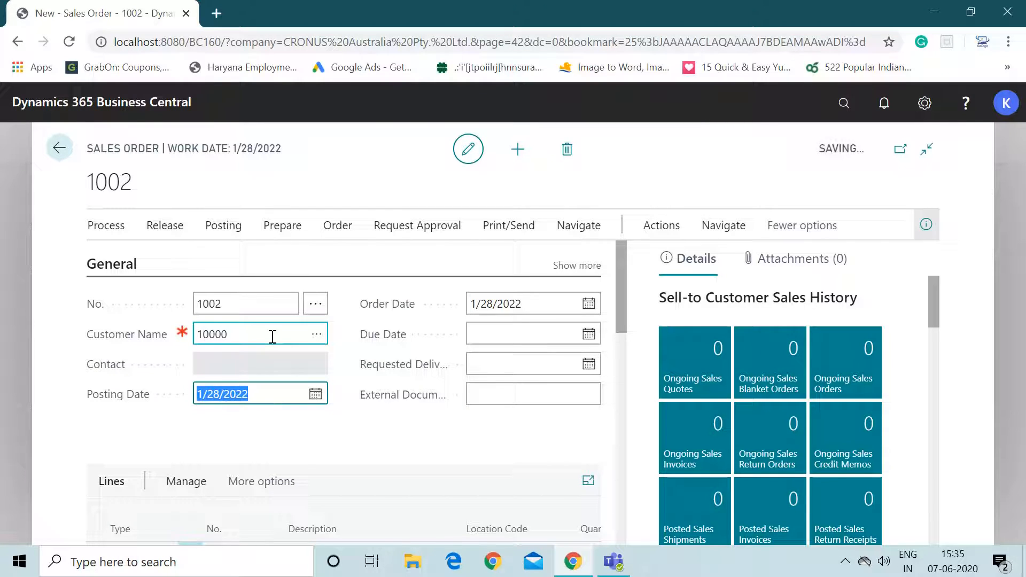
- Add a sales line of type Item for item 70061
{"action": "left_click_drag", "start_coordinate": [622, 282], "coordinate": [622, 324]}
{"action": "left_click", "coordinate": [139, 399]}
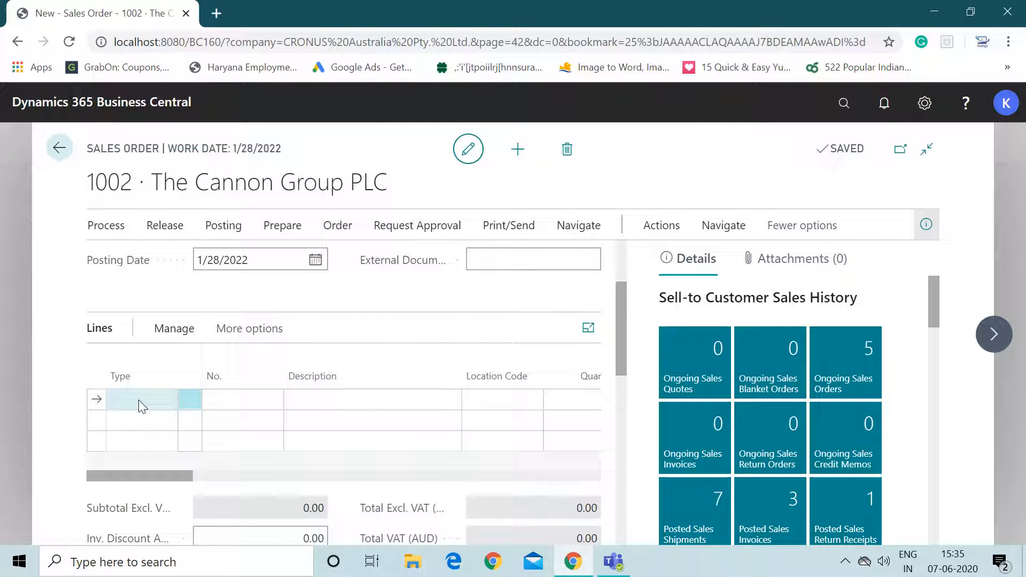
{"action": "left_click", "coordinate": [139, 400]}
{"action": "left_click", "coordinate": [135, 446]}
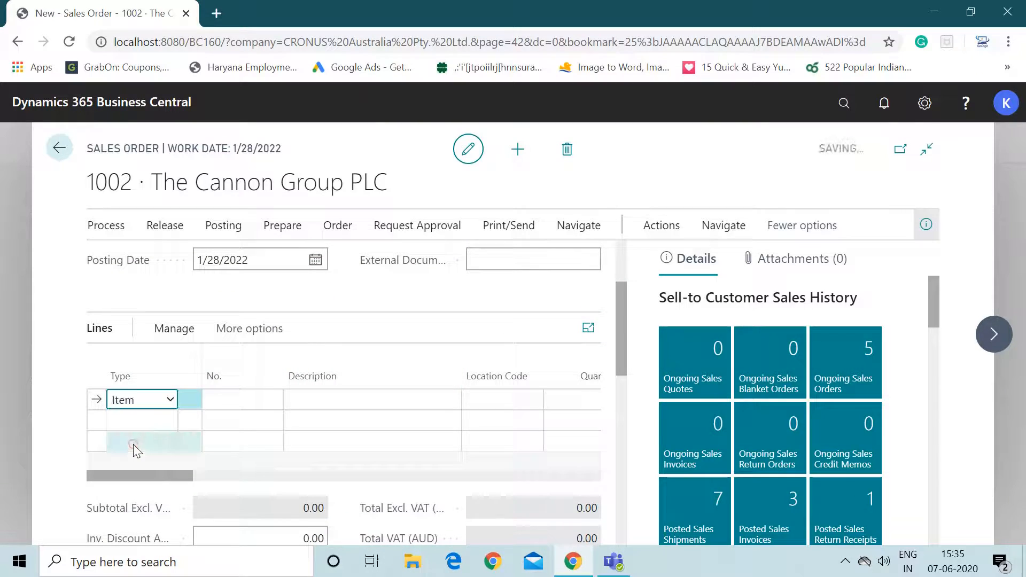
{"action": "left_click", "coordinate": [233, 404]}
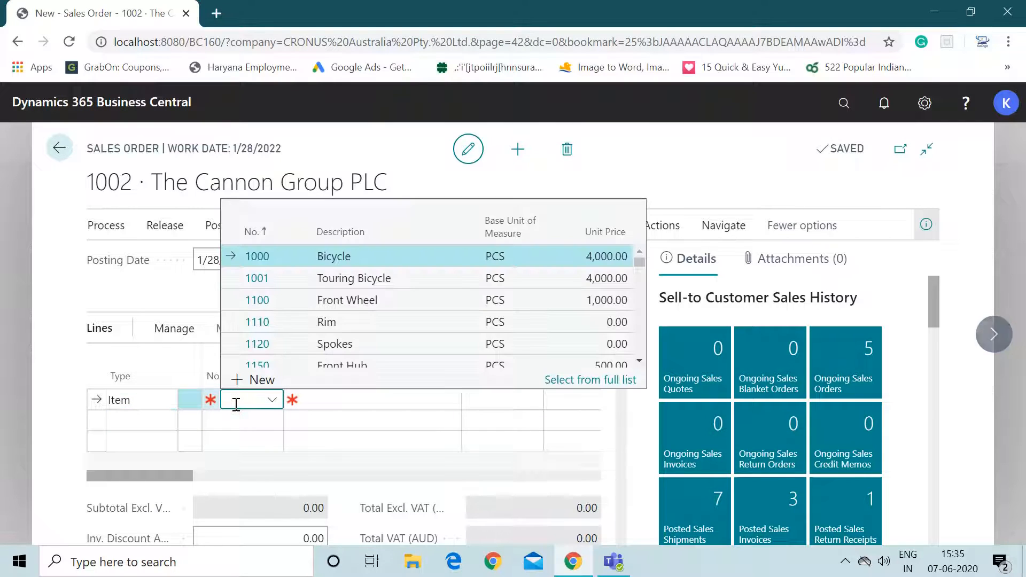
{"action": "type", "text": "7006"}
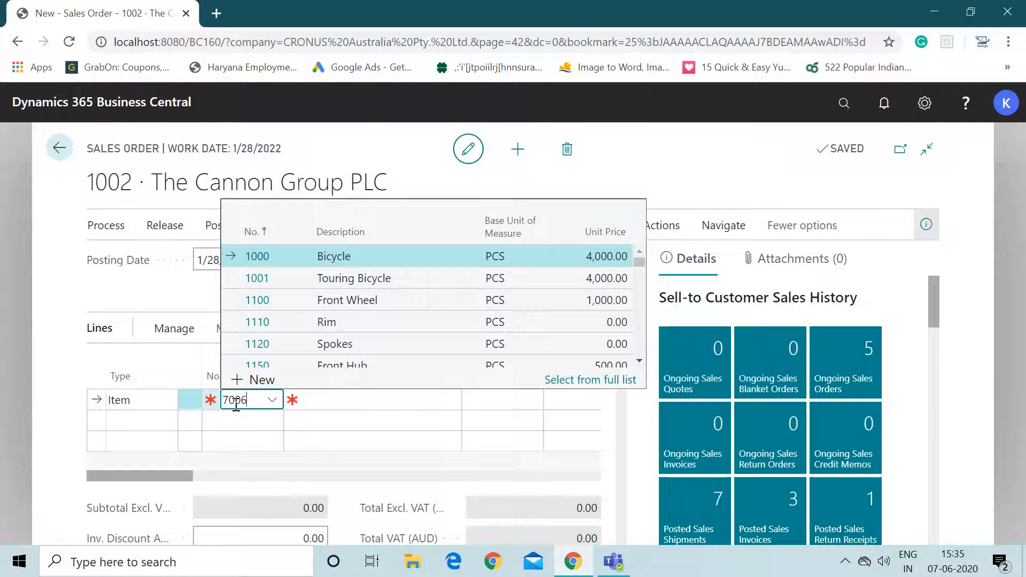
{"action": "type", "text": "1"}
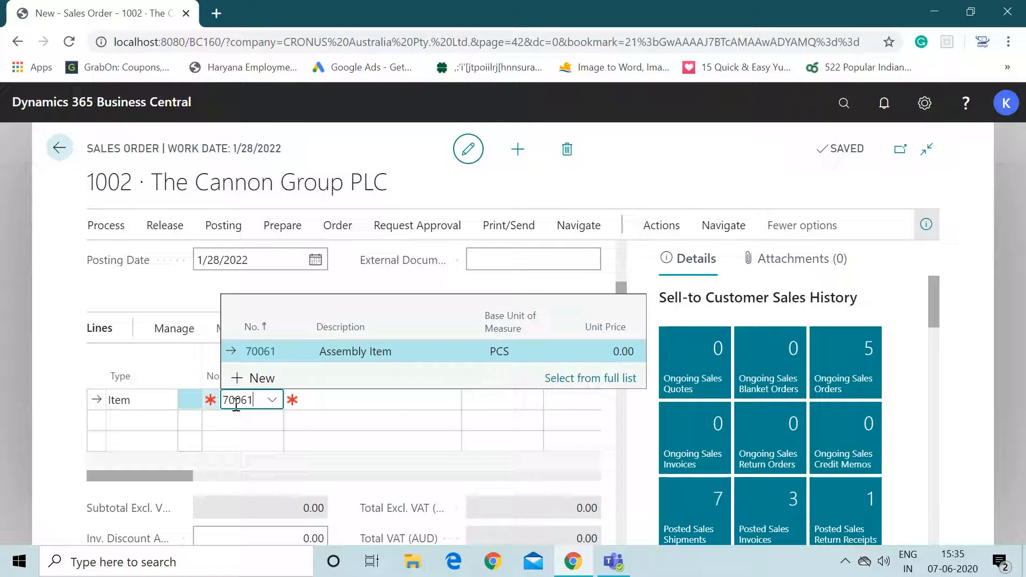
{"action": "key", "text": "Return"}
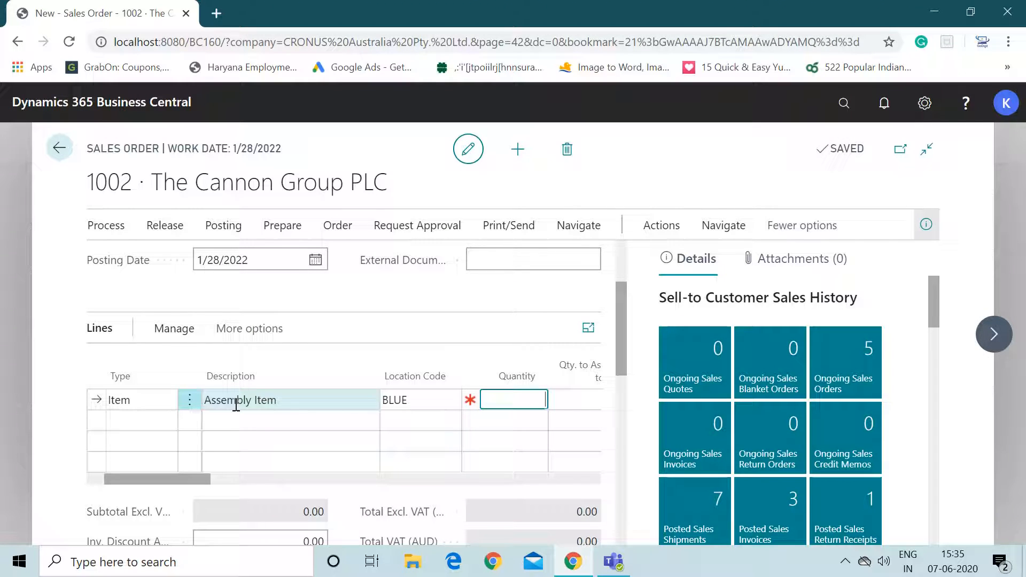
- Clear the line's location code, set its quantity to 1, and acknowledge the due date message
{"action": "left_click", "coordinate": [410, 401]}
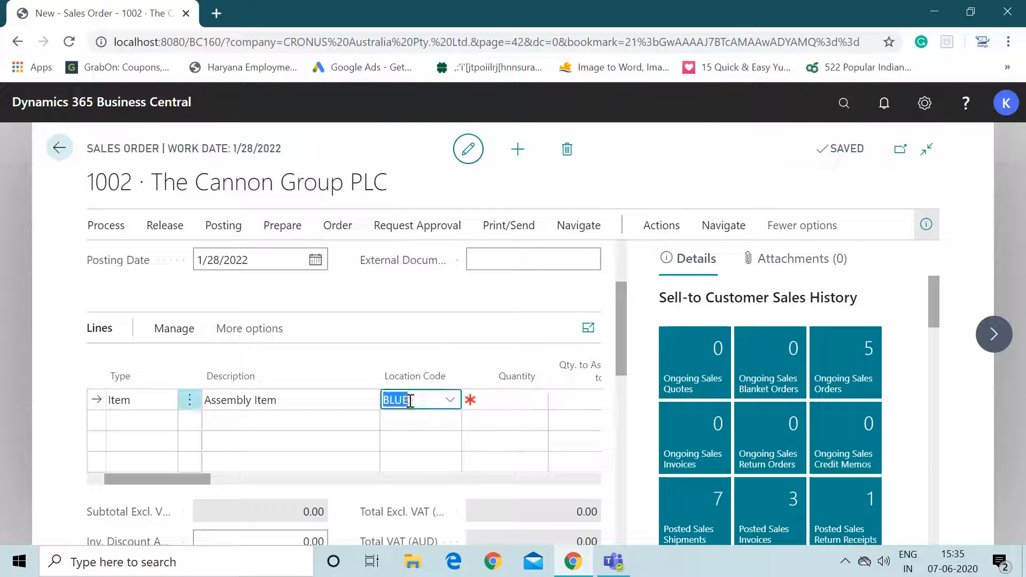
{"action": "key", "text": "BackSpace"}
{"action": "key", "text": "Tab"}
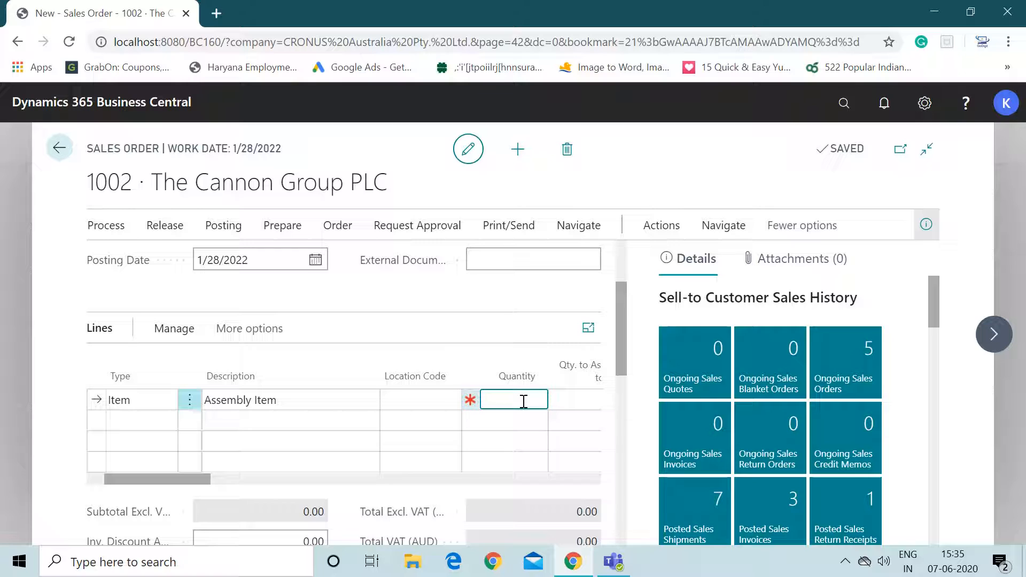
{"action": "key", "text": "Tab"}
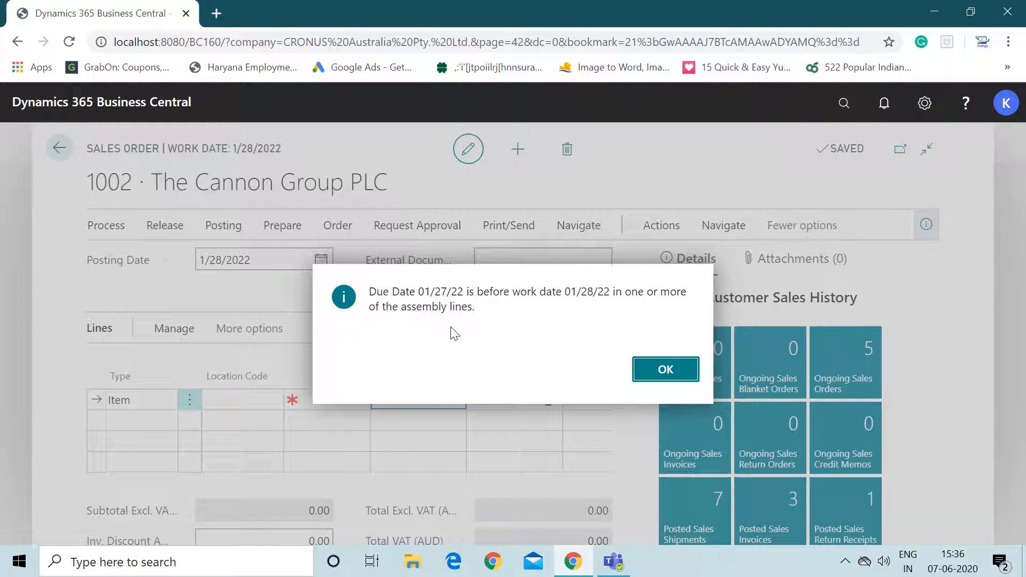
{"action": "left_click", "coordinate": [663, 370]}
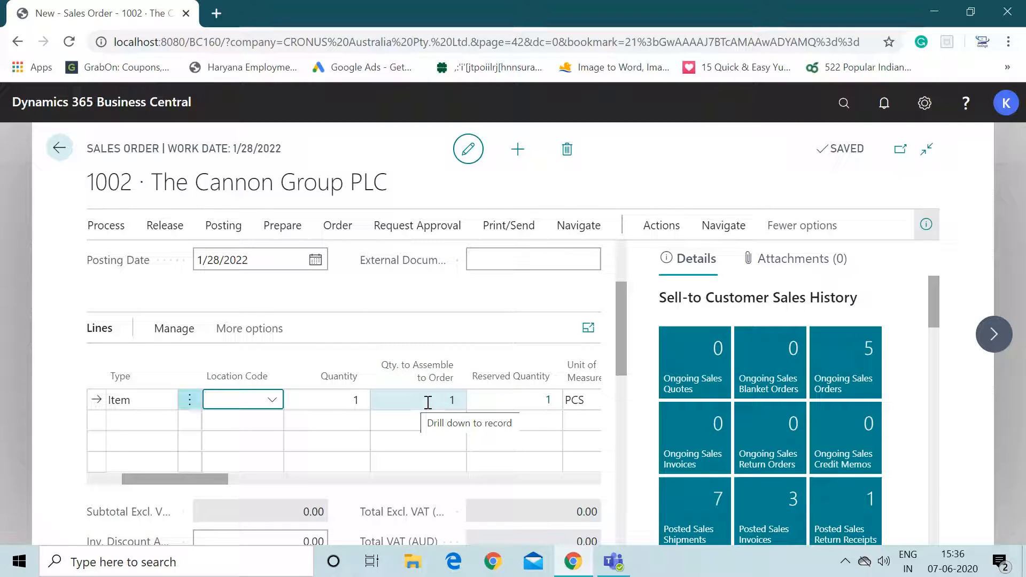
- Review the line's assemble-to-order lines and the linked assembly order, then close both
{"action": "left_click", "coordinate": [408, 401]}
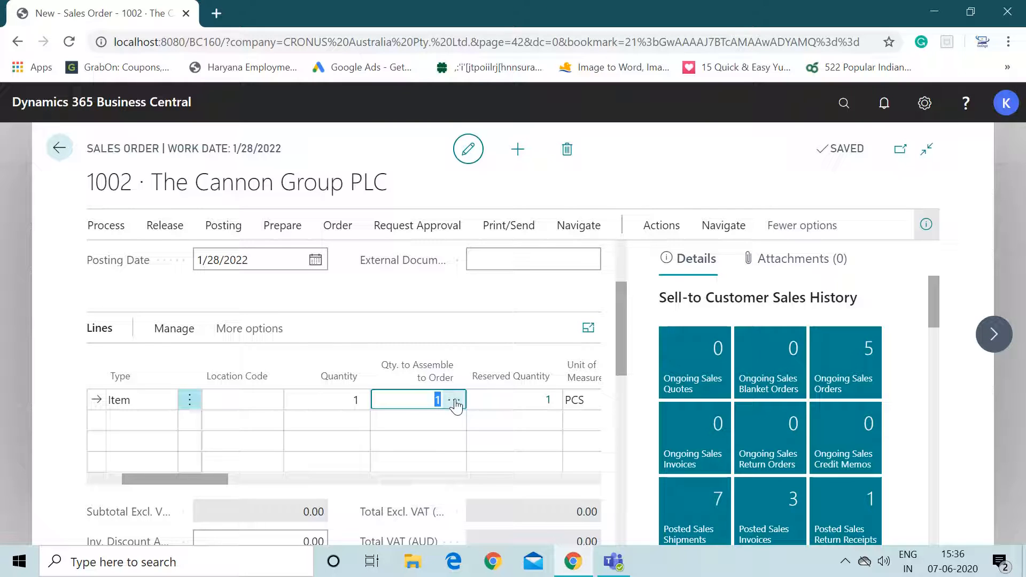
{"action": "left_click", "coordinate": [456, 404]}
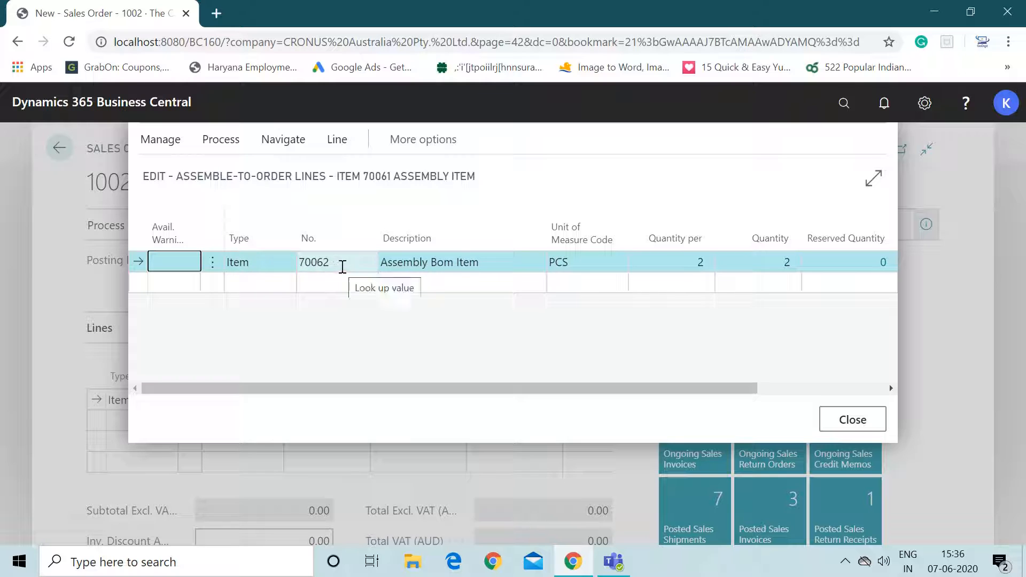
{"action": "left_click", "coordinate": [229, 140]}
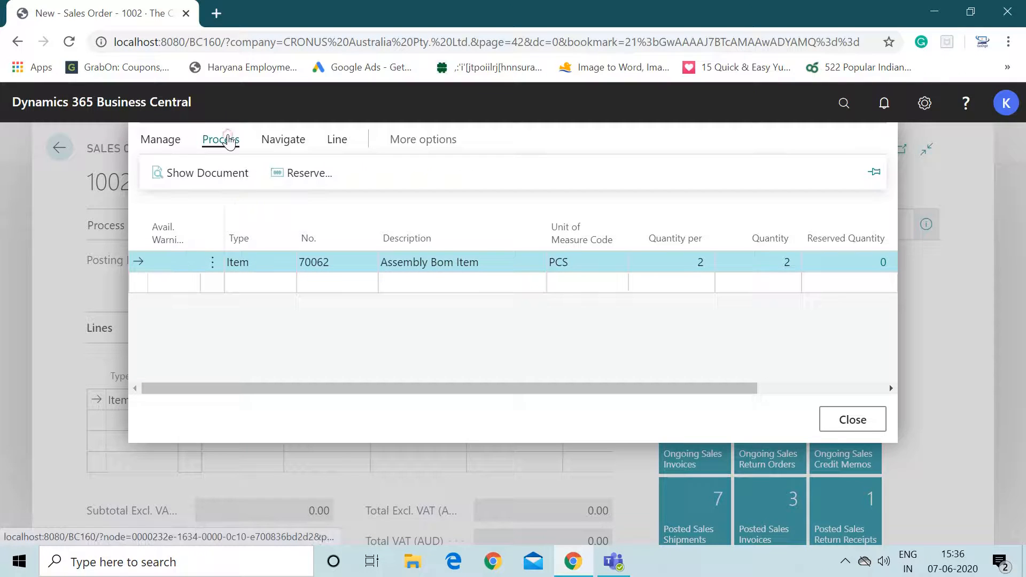
{"action": "left_click", "coordinate": [216, 173]}
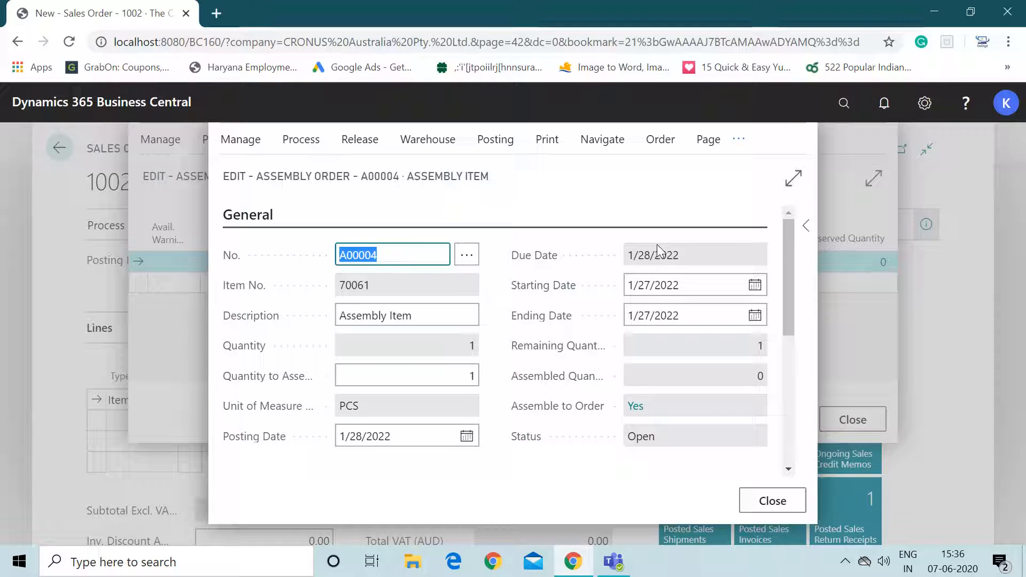
{"action": "mouse_move", "coordinate": [790, 246]}
{"action": "left_mouse_down"}
{"action": "mouse_move", "coordinate": [790, 269]}
{"action": "mouse_move", "coordinate": [786, 260]}
{"action": "left_mouse_up"}
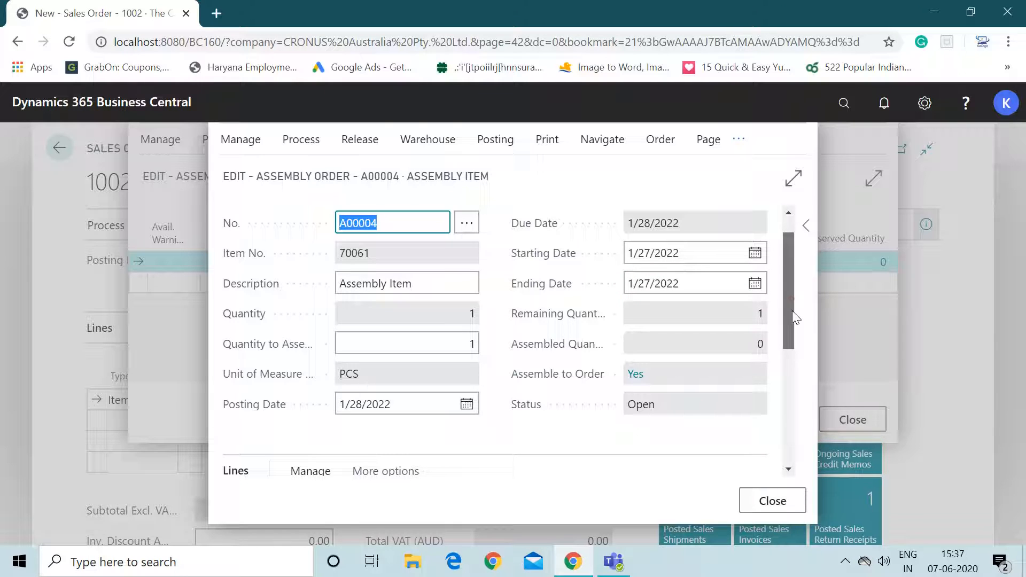
{"action": "left_click_drag", "start_coordinate": [792, 310], "coordinate": [792, 370]}
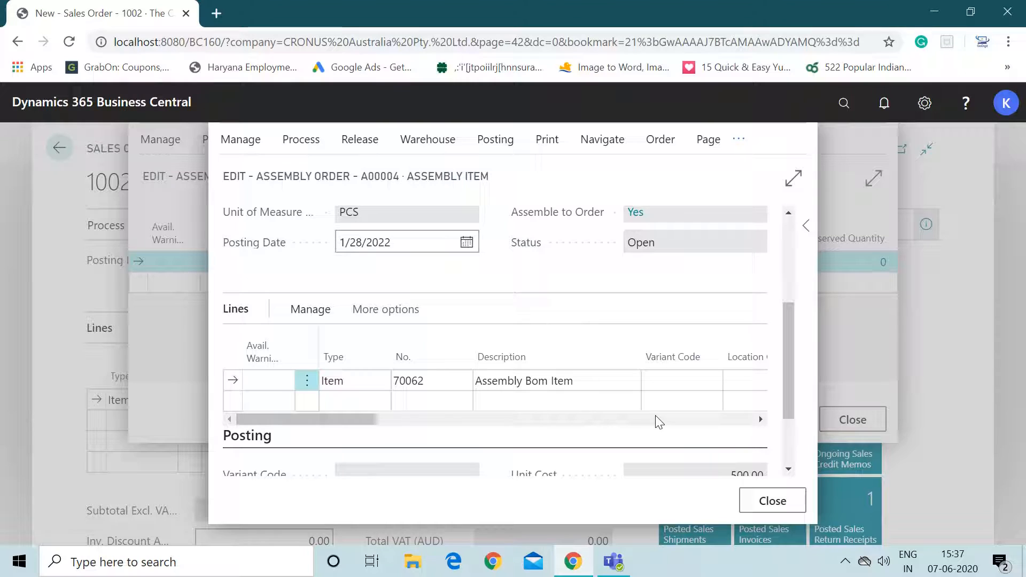
{"action": "left_click", "coordinate": [778, 500]}
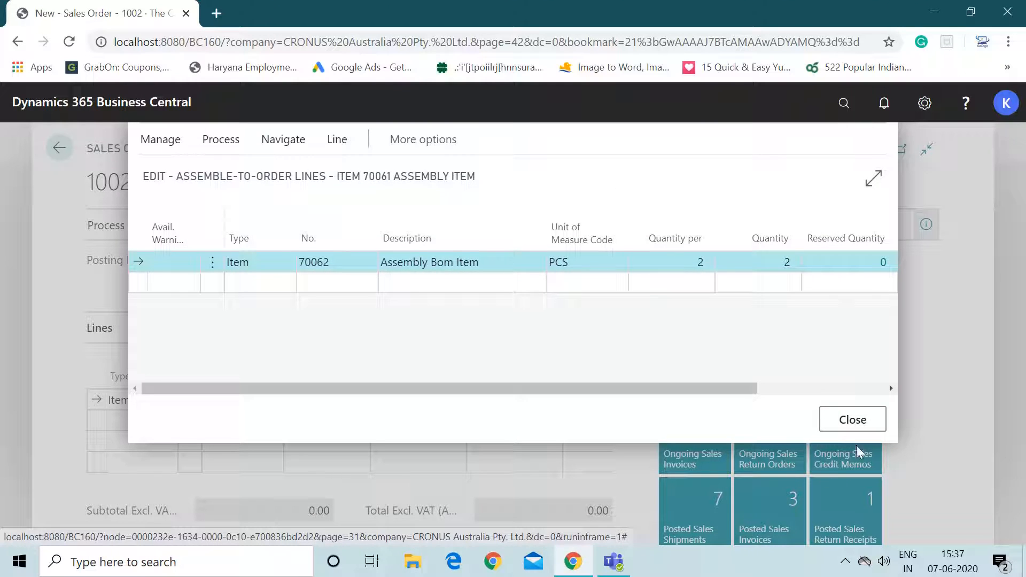
{"action": "left_click", "coordinate": [855, 421]}
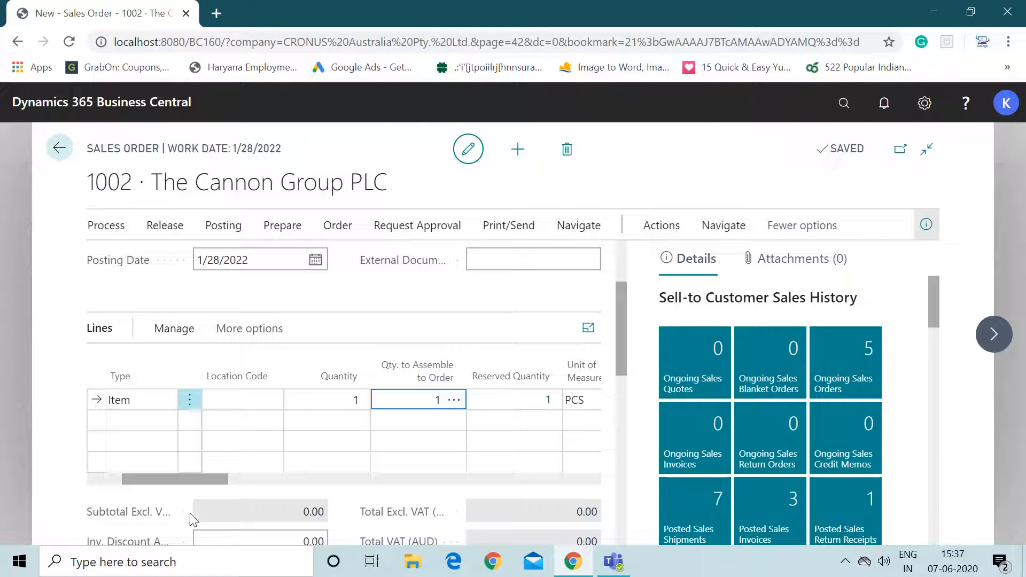
- Set the sales line's unit price excl. VAT to 1000
{"action": "left_click_drag", "start_coordinate": [176, 479], "coordinate": [104, 467]}
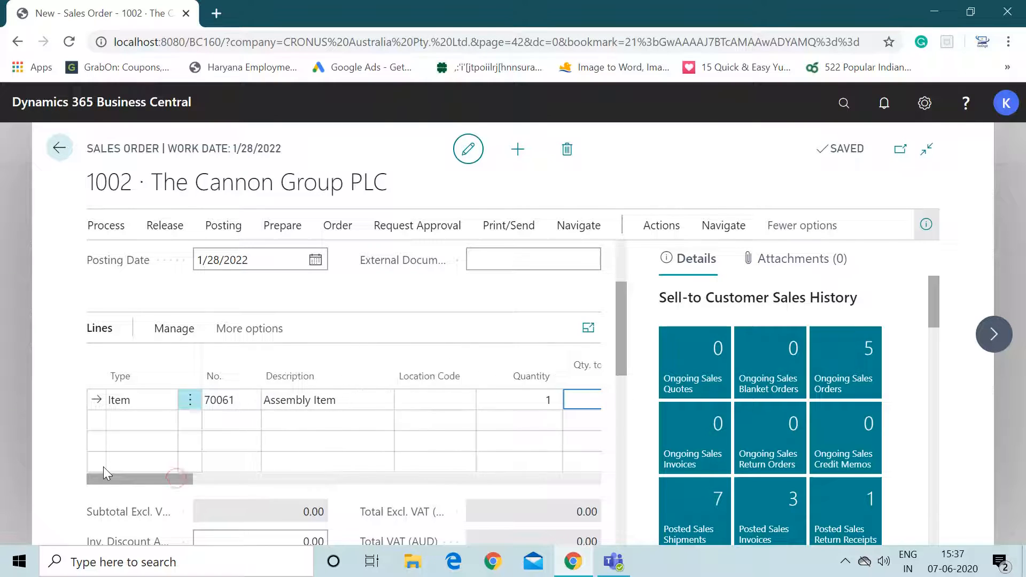
{"action": "left_click", "coordinate": [249, 399]}
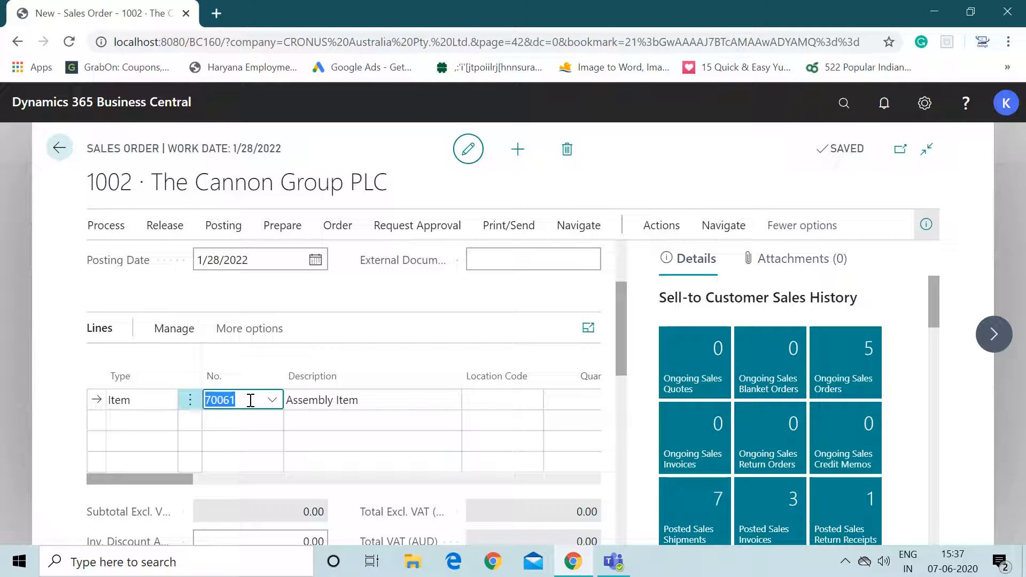
{"action": "left_click_drag", "start_coordinate": [168, 477], "coordinate": [208, 492]}
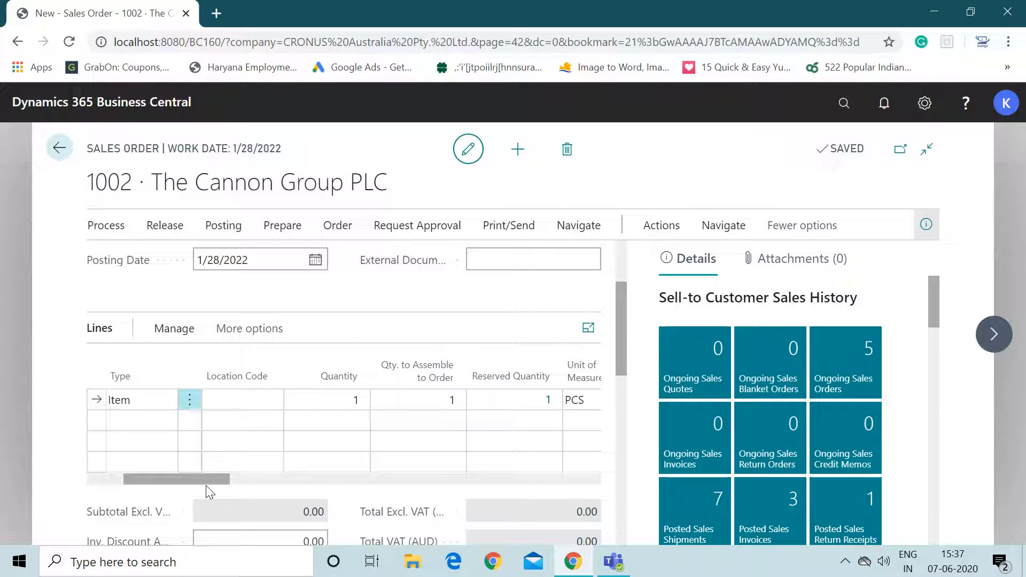
{"action": "left_click_drag", "start_coordinate": [208, 491], "coordinate": [263, 484]}
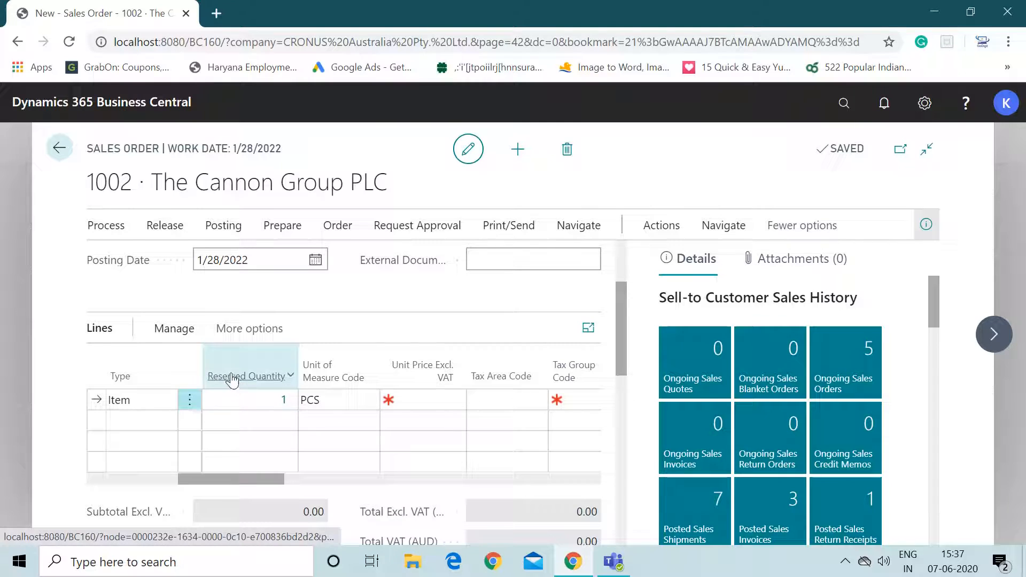
{"action": "left_click", "coordinate": [443, 396]}
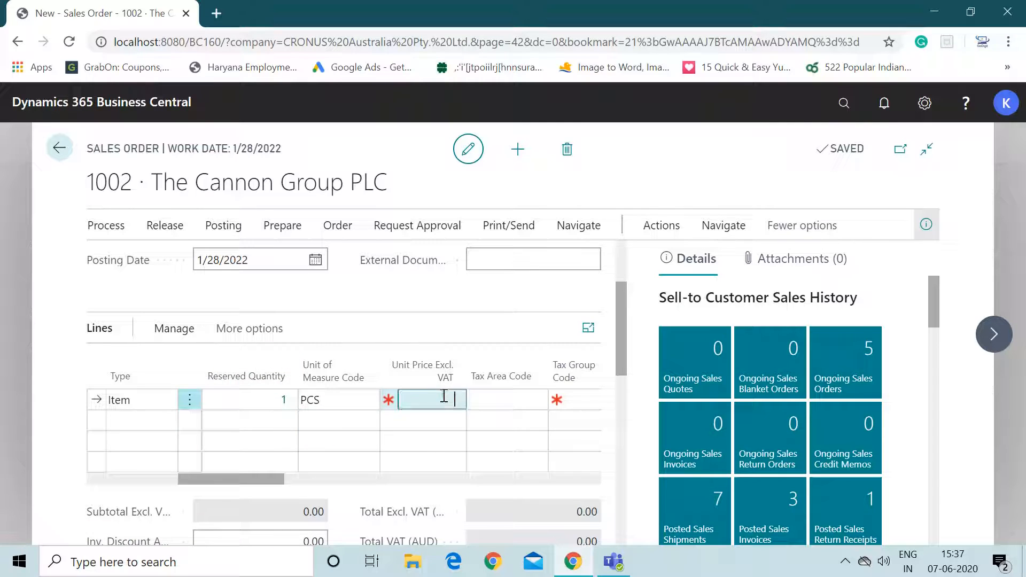
{"action": "type", "text": "1000"}
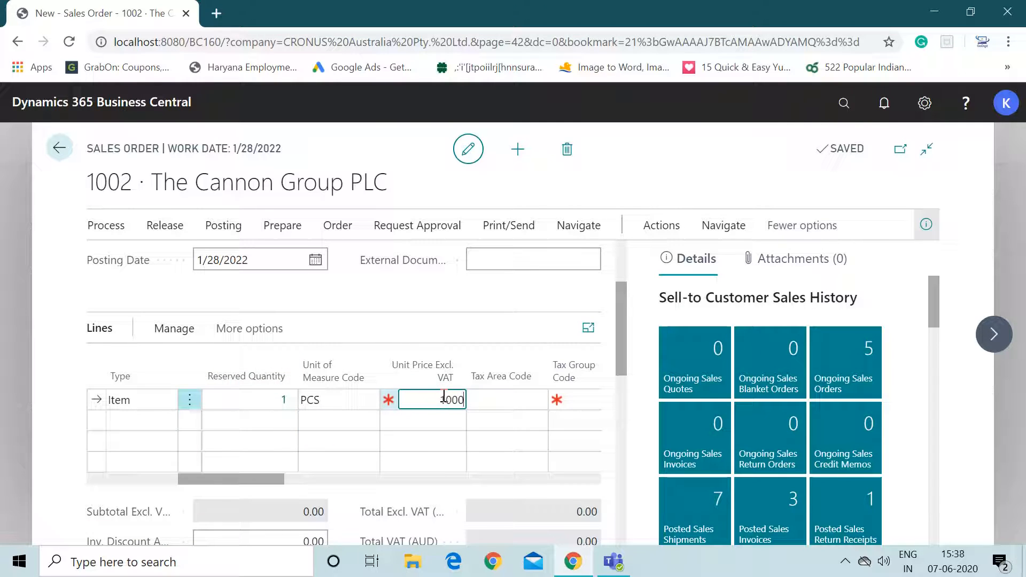
- Post the sales order using the Ship option
{"action": "key", "text": "Tab"}
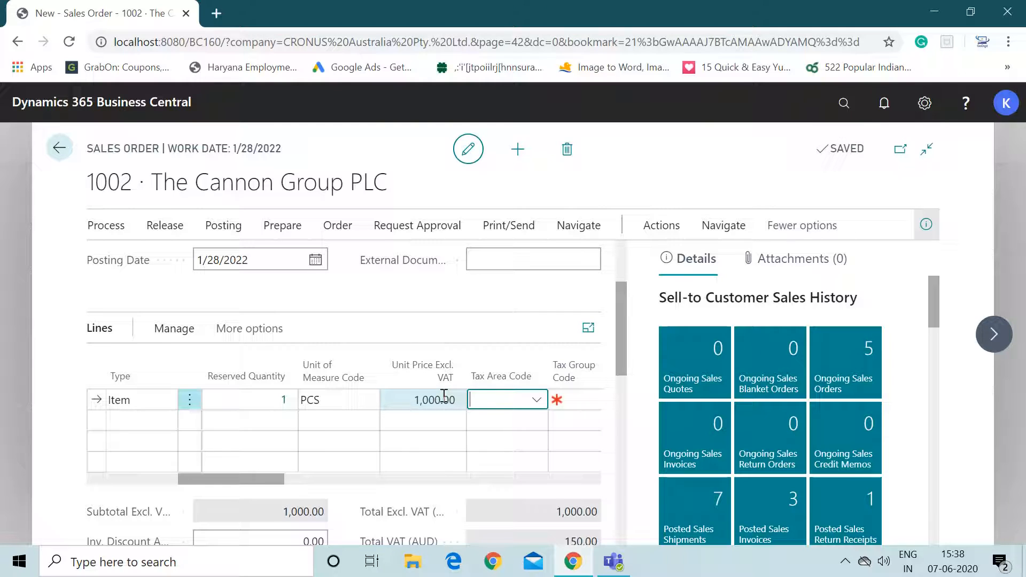
{"action": "left_click", "coordinate": [223, 226]}
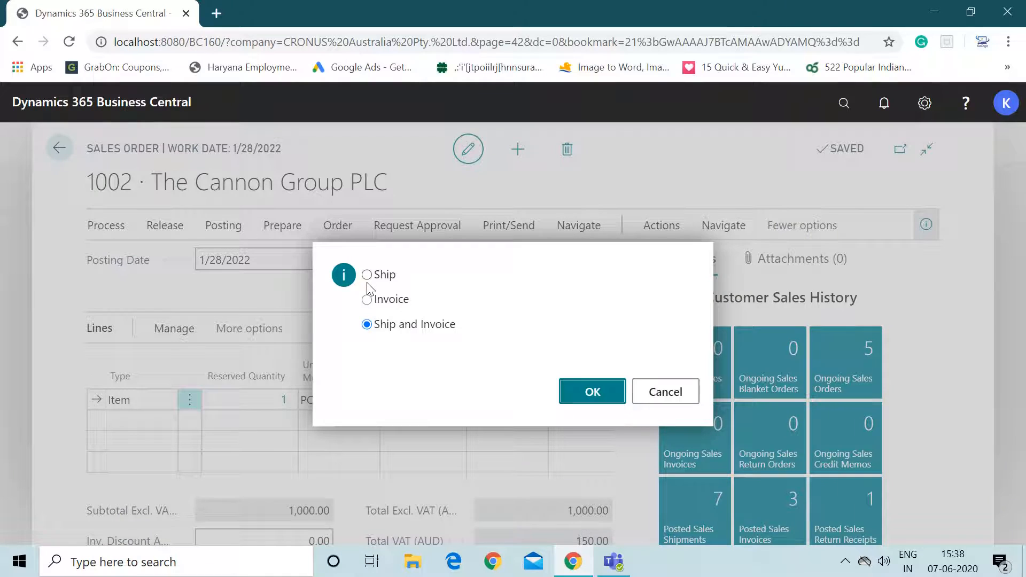
{"action": "left_click", "coordinate": [367, 275]}
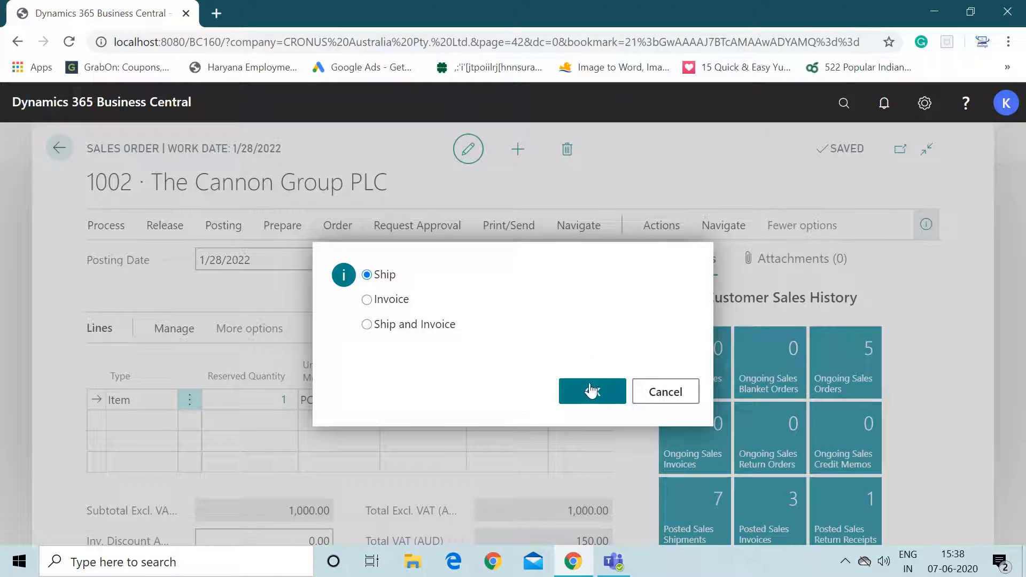
{"action": "left_click", "coordinate": [591, 392]}
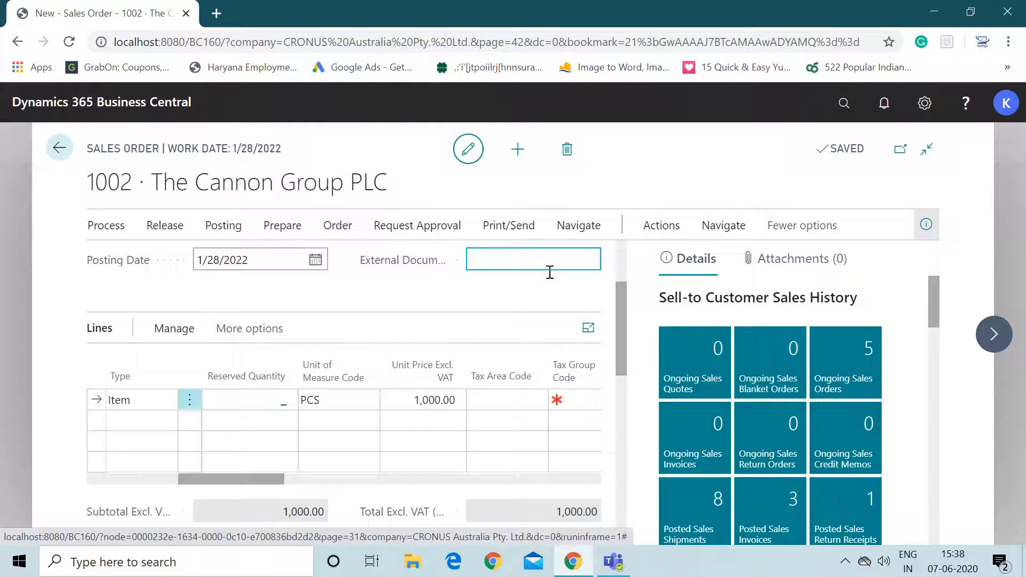
- Open the assembly order linked to the sales order in view mode
{"action": "left_click_drag", "start_coordinate": [243, 473], "coordinate": [121, 466]}
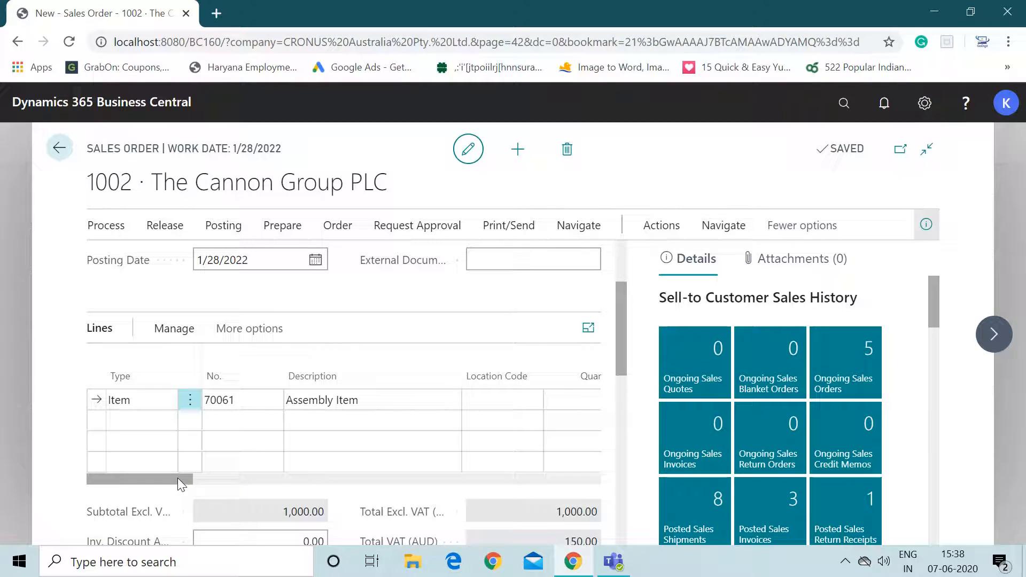
{"action": "left_click_drag", "start_coordinate": [178, 478], "coordinate": [216, 482]}
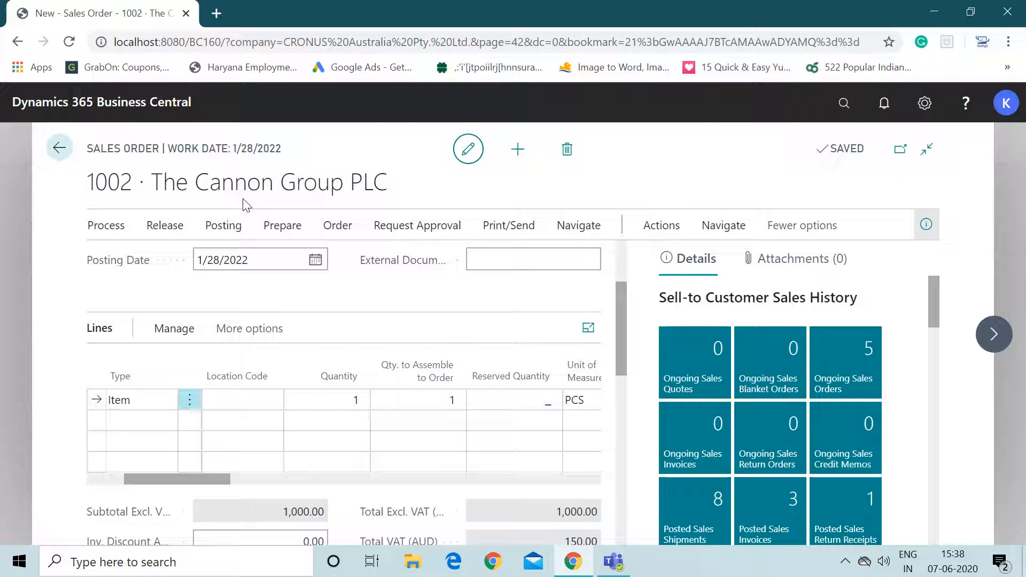
{"action": "left_click", "coordinate": [104, 234]}
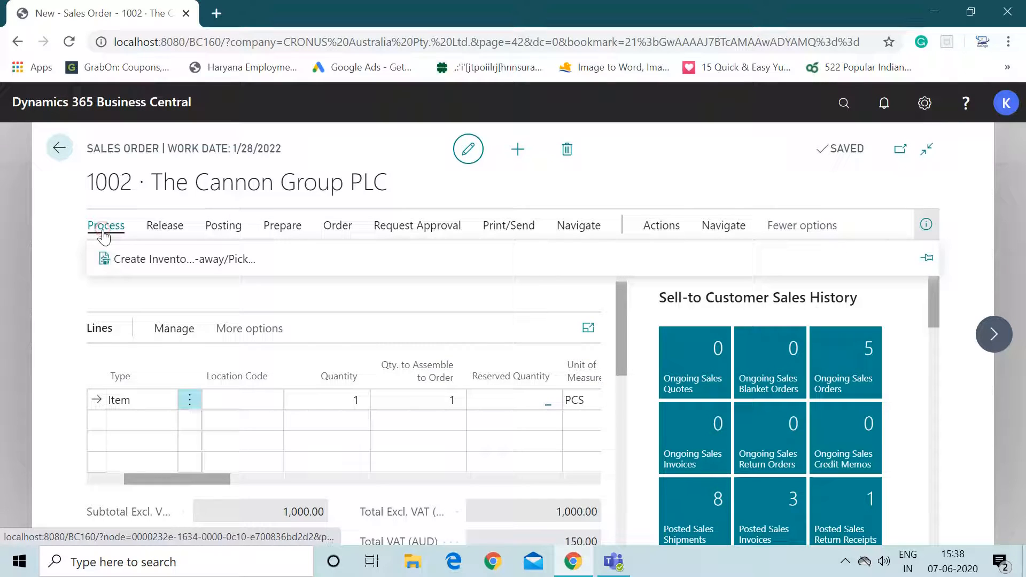
{"action": "left_click", "coordinate": [724, 234]}
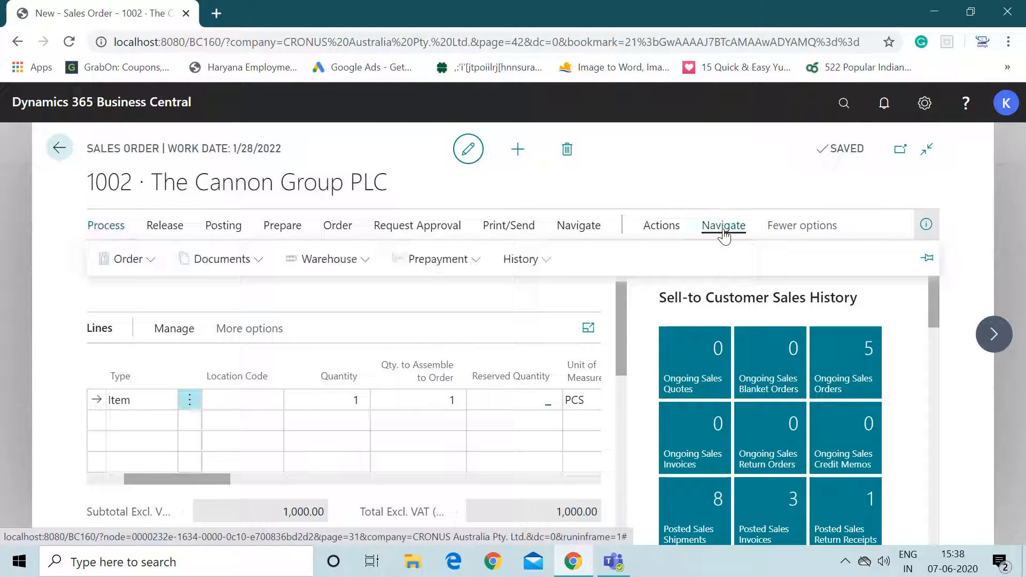
{"action": "left_click", "coordinate": [136, 265]}
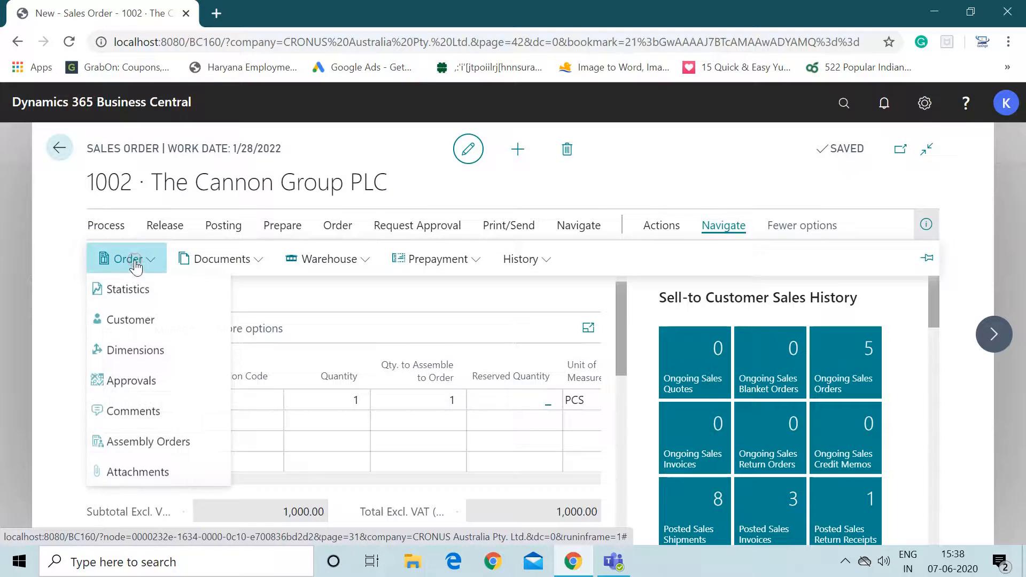
{"action": "left_click", "coordinate": [148, 441]}
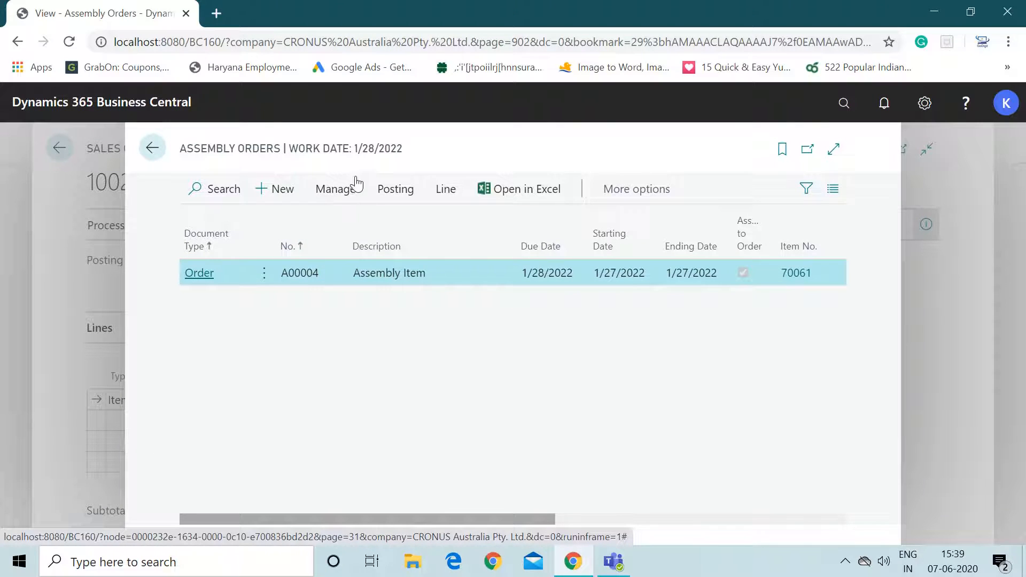
{"action": "left_click", "coordinate": [342, 190]}
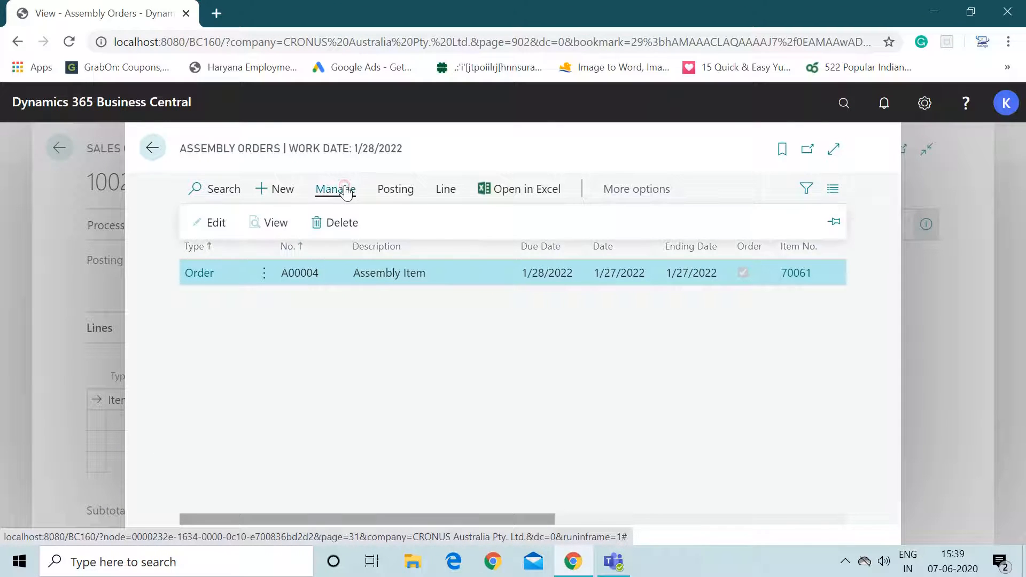
{"action": "left_click", "coordinate": [264, 220]}
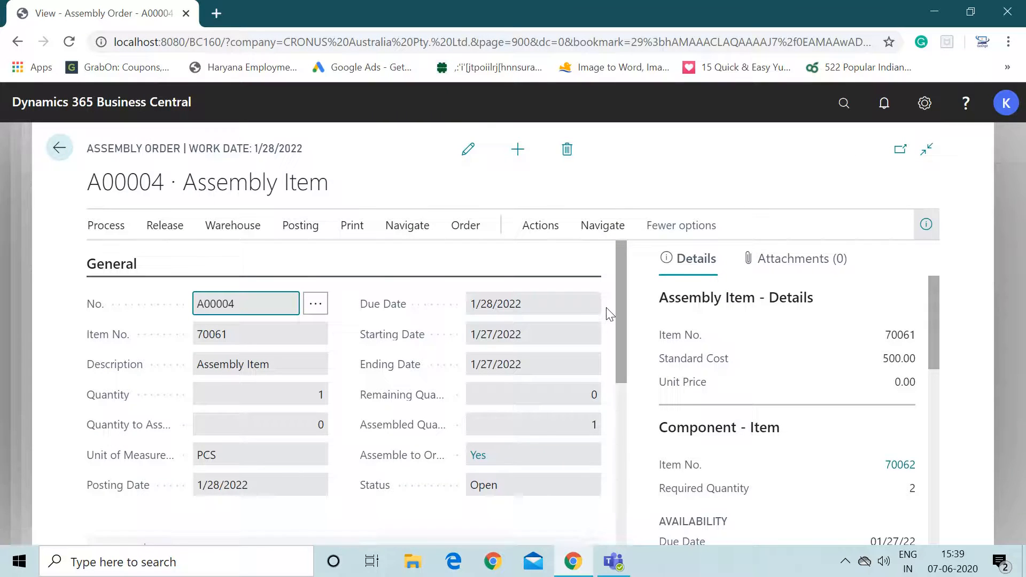
- Open the item ledger entries of the assembly order
{"action": "left_click_drag", "start_coordinate": [621, 313], "coordinate": [625, 340]}
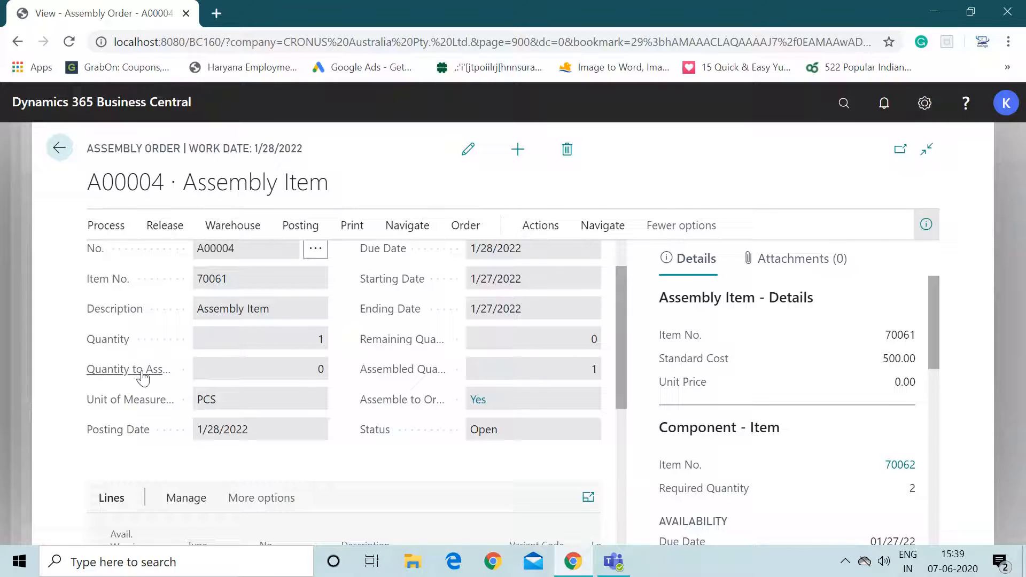
{"action": "left_click", "coordinate": [550, 230]}
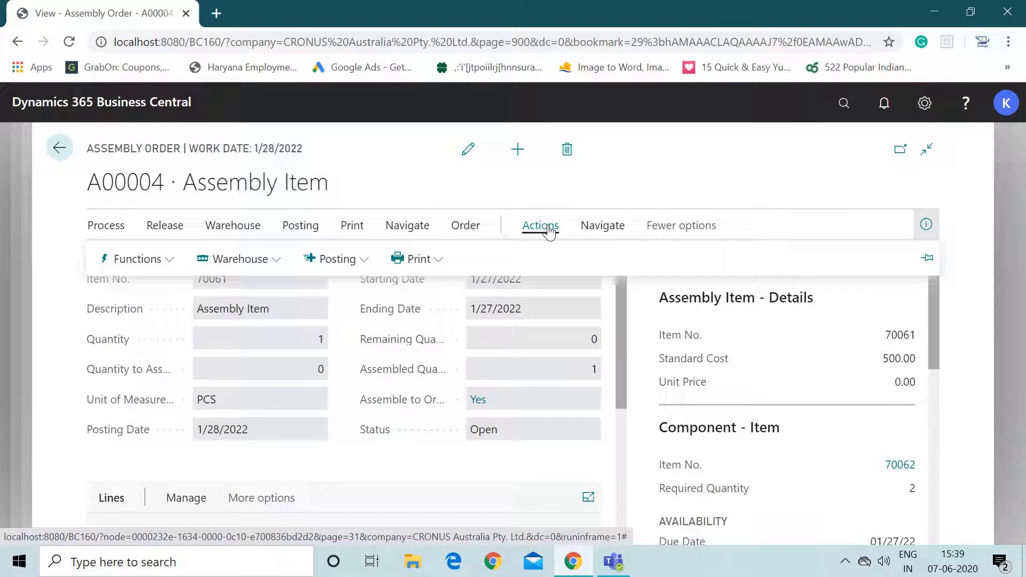
{"action": "left_click", "coordinate": [603, 226]}
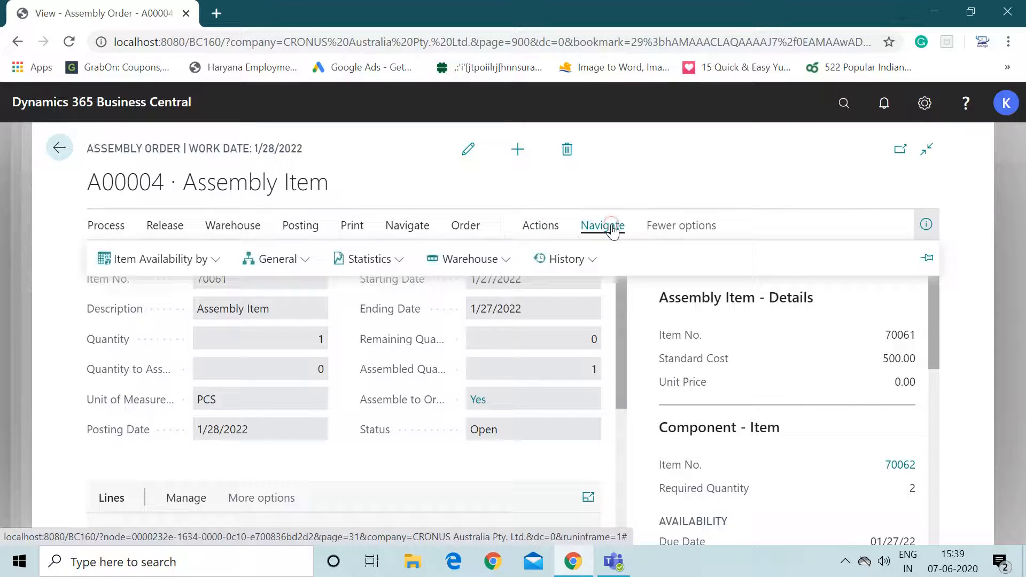
{"action": "left_click", "coordinate": [575, 252]}
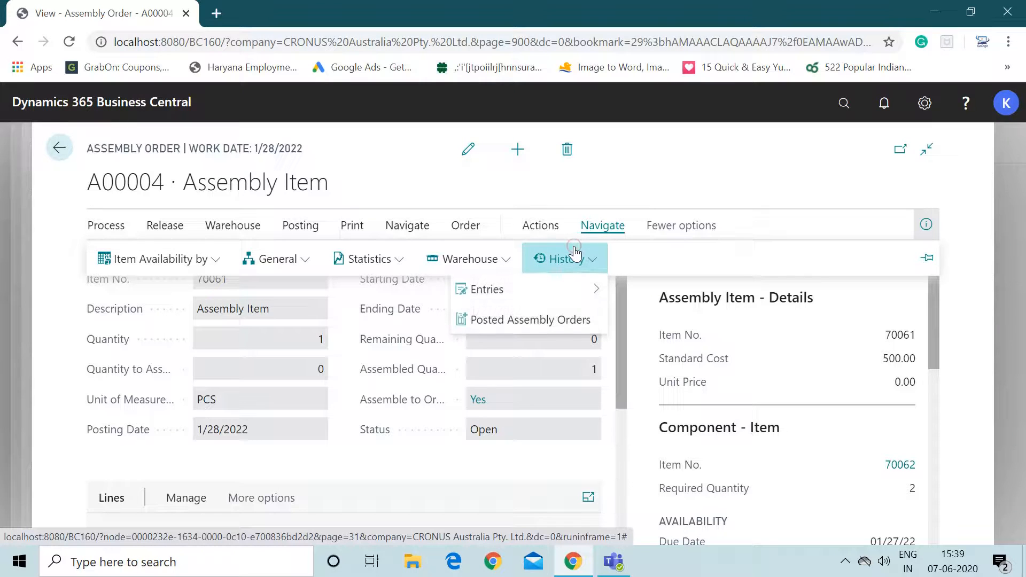
{"action": "left_click", "coordinate": [567, 293]}
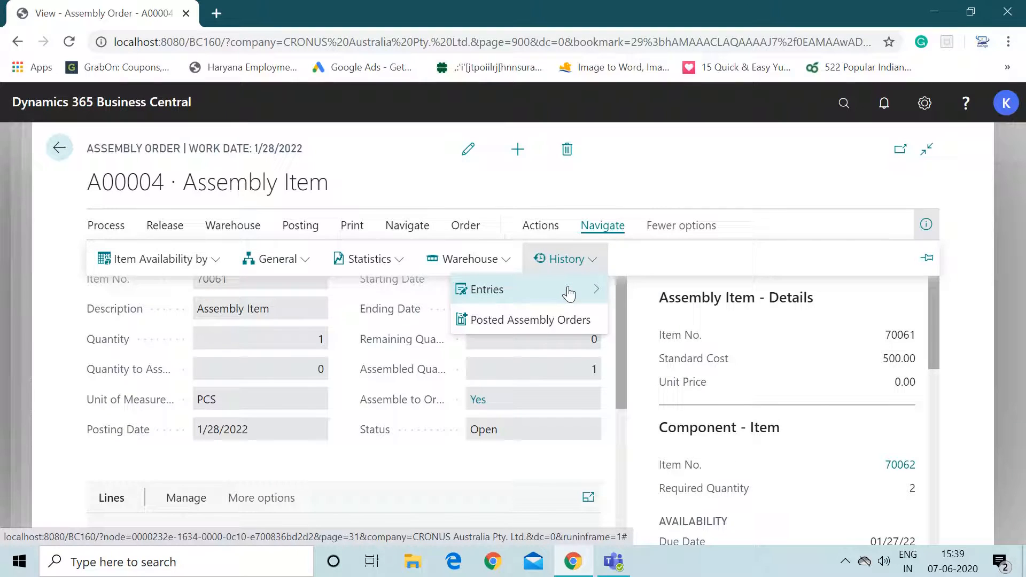
{"action": "left_click", "coordinate": [578, 294]}
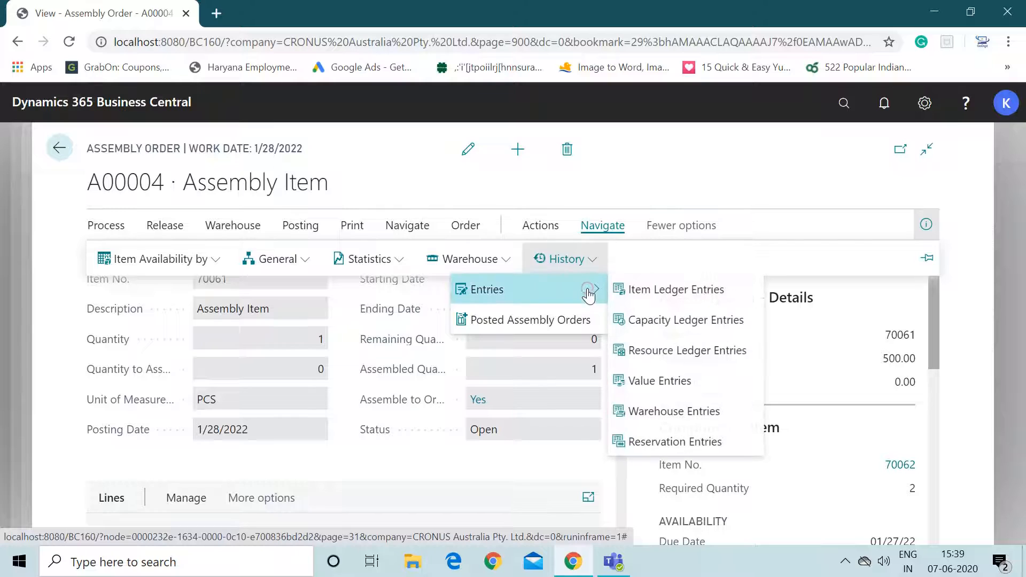
{"action": "left_click", "coordinate": [631, 291]}
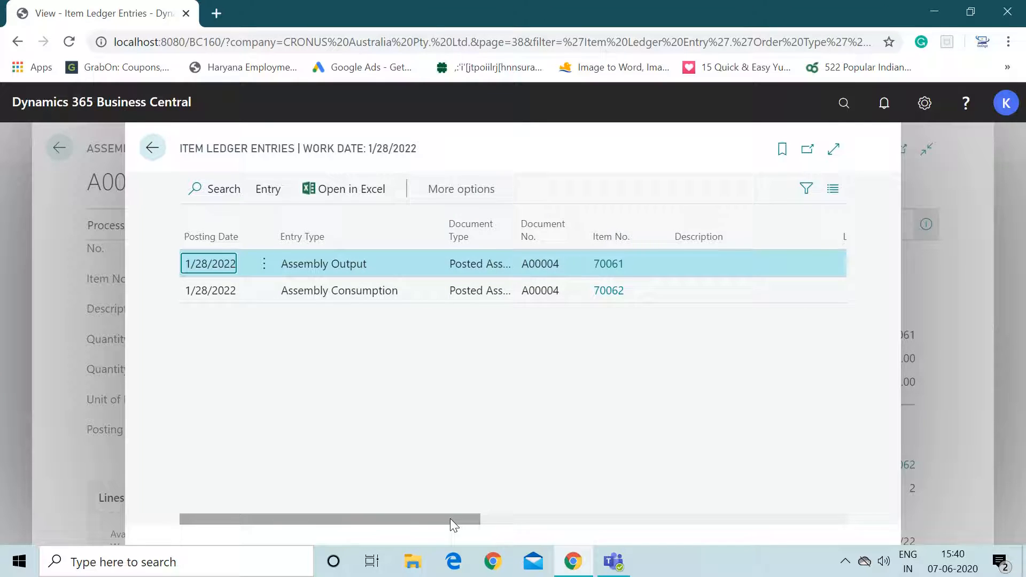
- Review the assembly output and consumption entries' quantities, then close back to the sales order
{"action": "left_click_drag", "start_coordinate": [450, 518], "coordinate": [671, 521]}
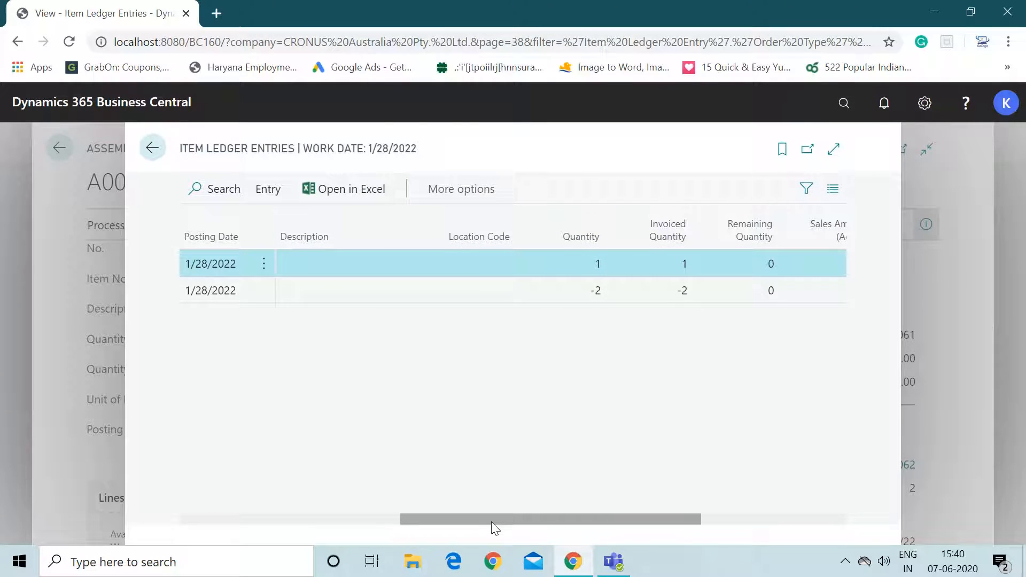
{"action": "left_click_drag", "start_coordinate": [492, 522], "coordinate": [206, 509]}
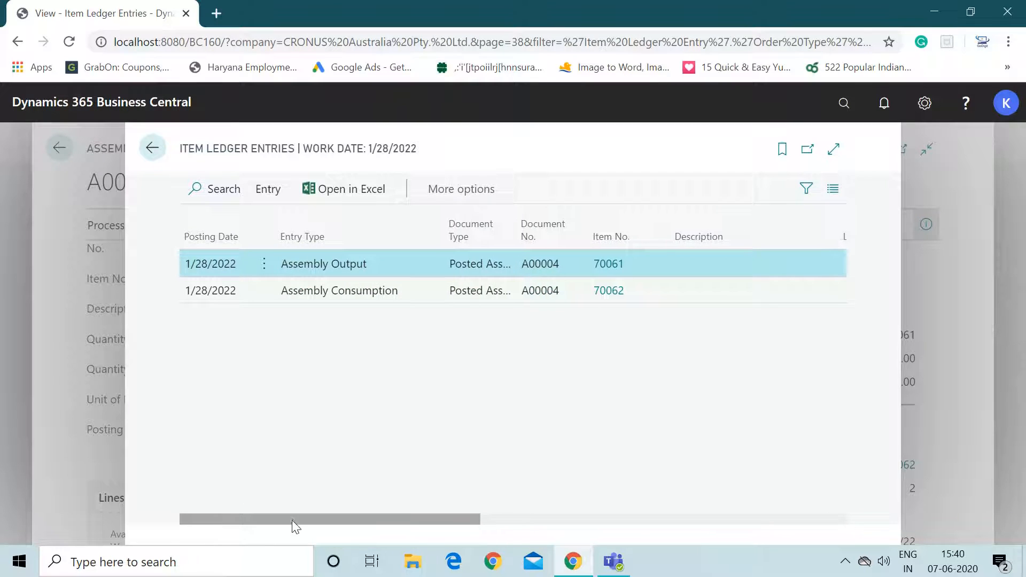
{"action": "left_click_drag", "start_coordinate": [296, 526], "coordinate": [453, 530]}
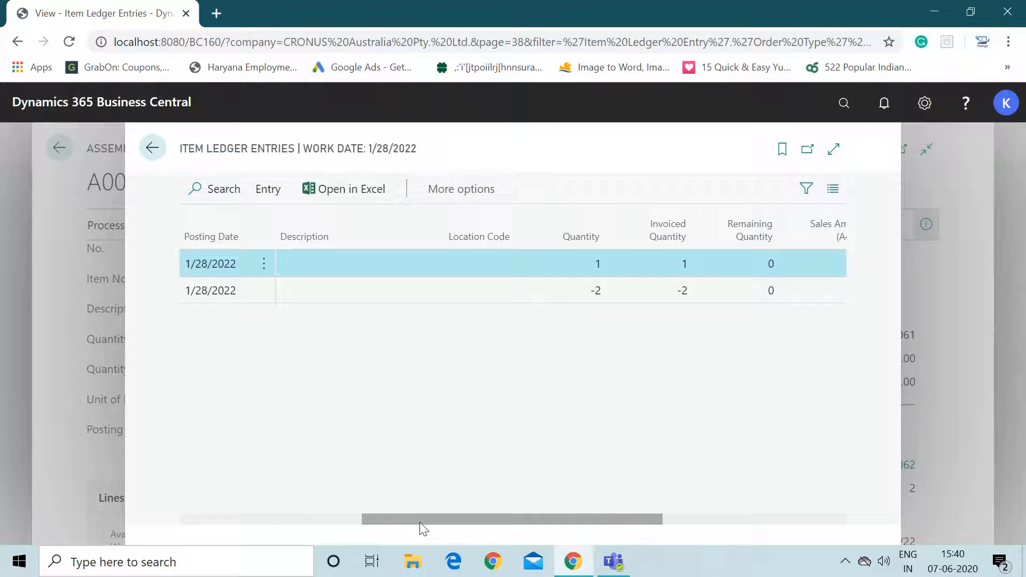
{"action": "left_click_drag", "start_coordinate": [420, 523], "coordinate": [245, 442]}
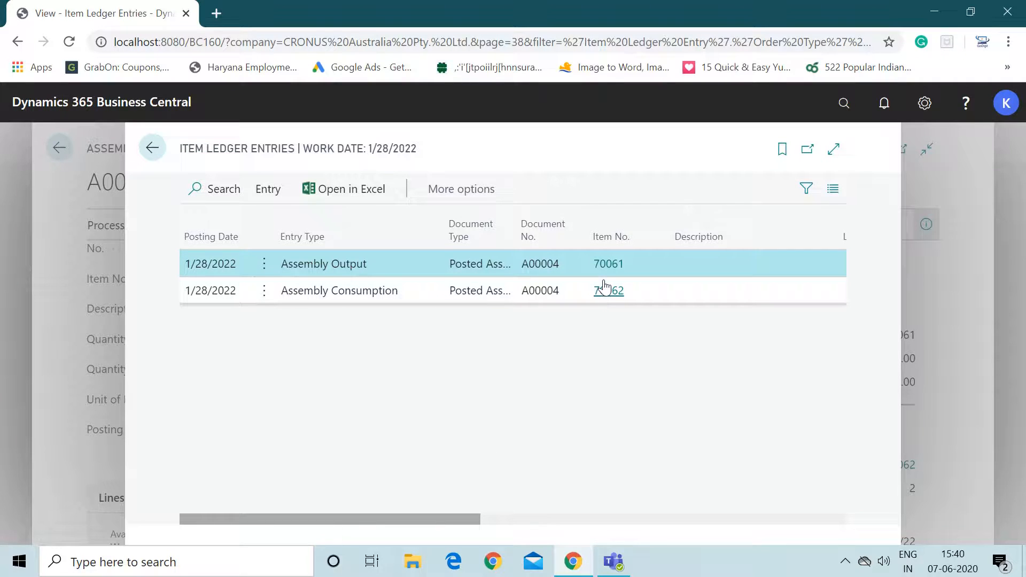
{"action": "key", "text": "Escape"}
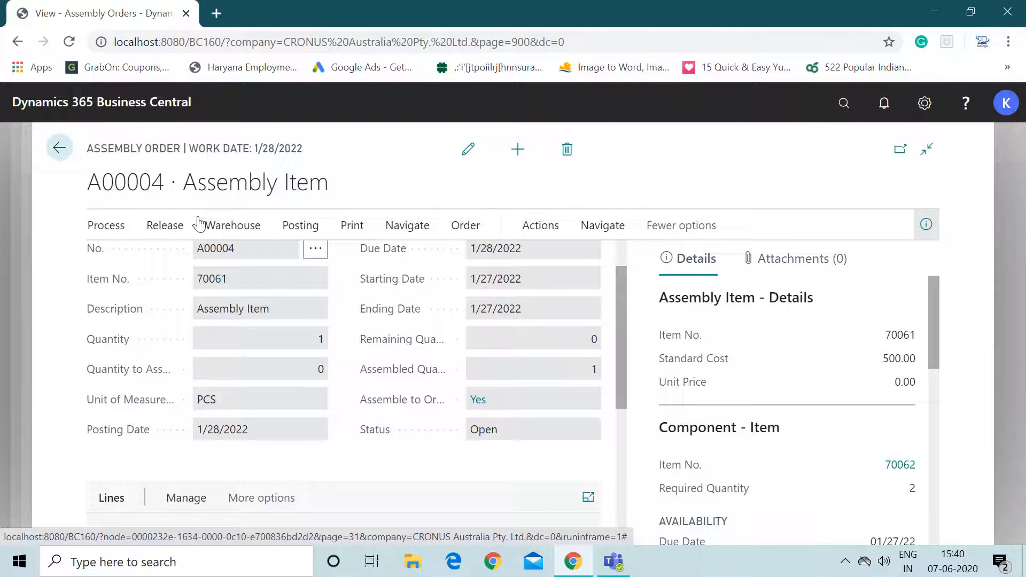
{"action": "key", "text": "Escape"}
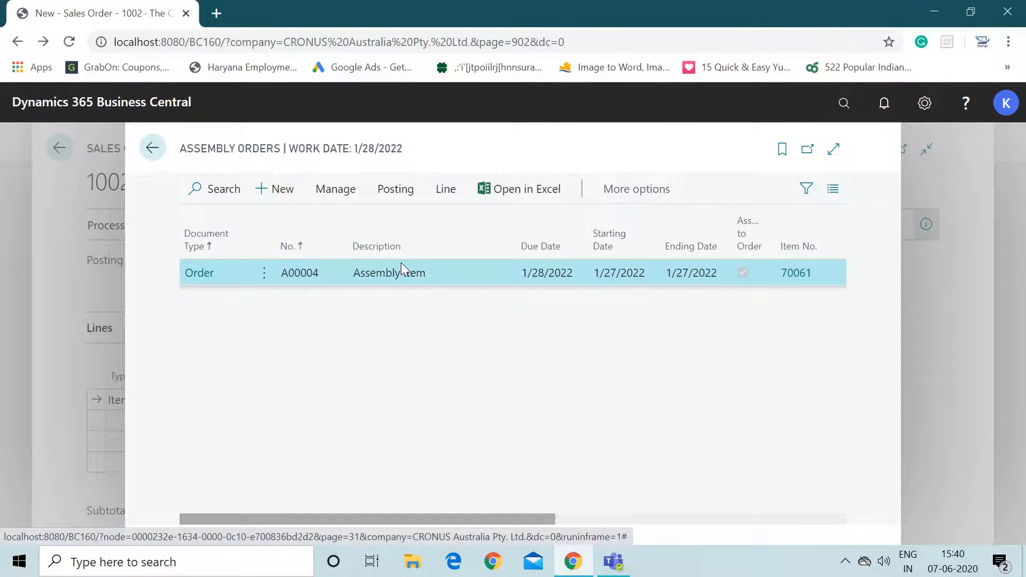
{"action": "key", "text": "Escape"}
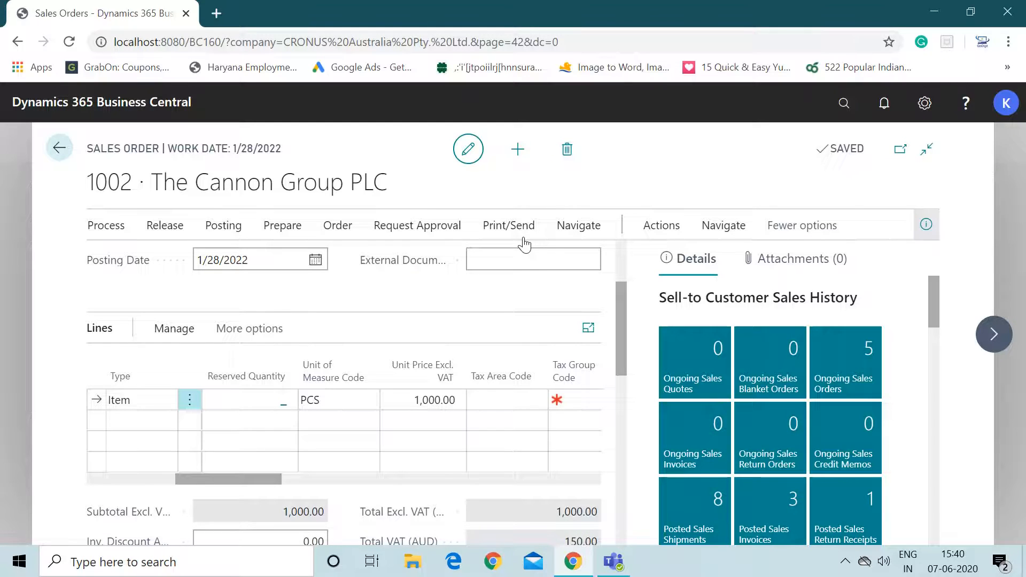
- Open the item card of item 70061 from the inventory items list
{"action": "left_click", "coordinate": [60, 149]}
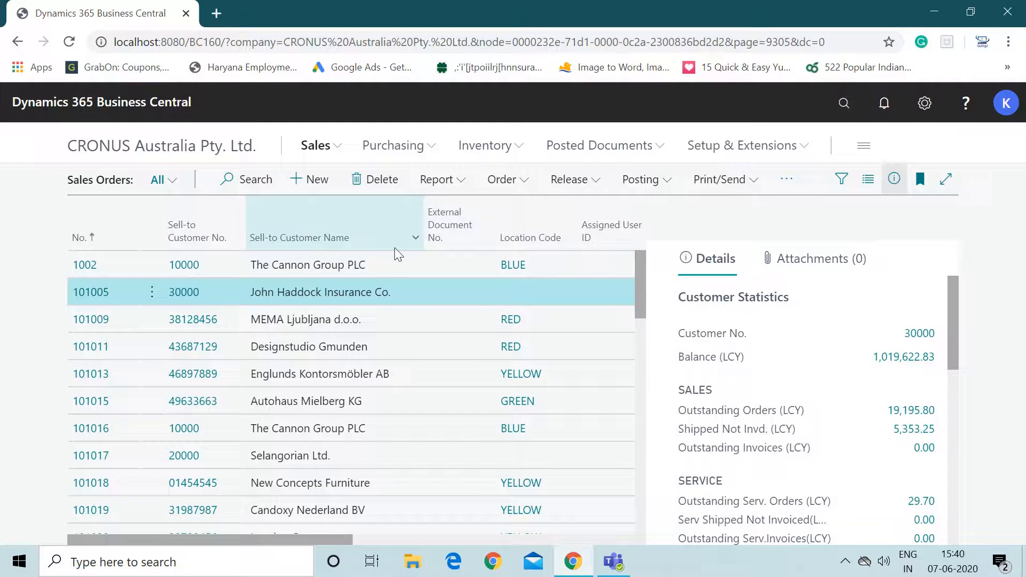
{"action": "left_click", "coordinate": [252, 179]}
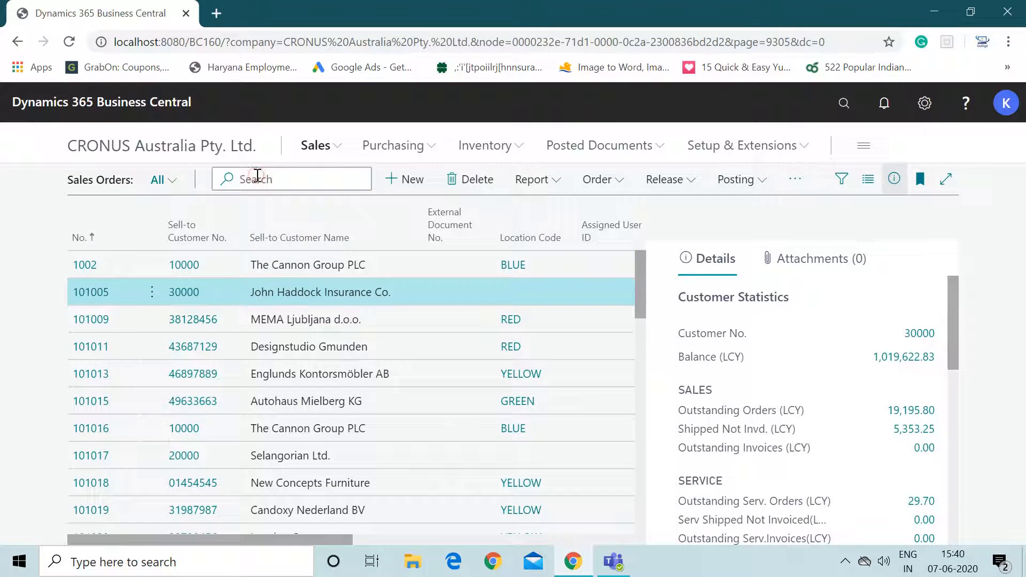
{"action": "type", "text": "70061"}
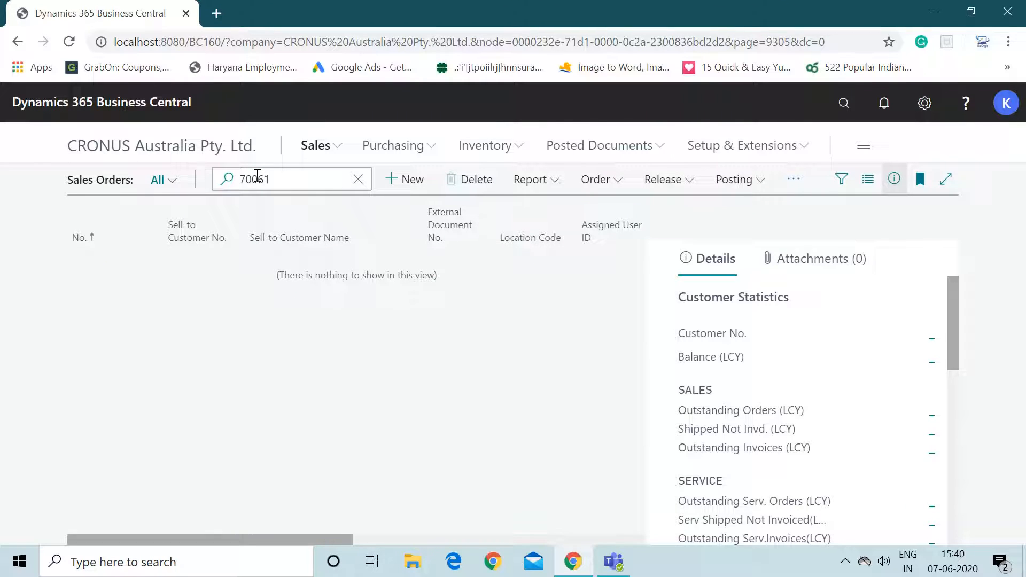
{"action": "left_click", "coordinate": [497, 153]}
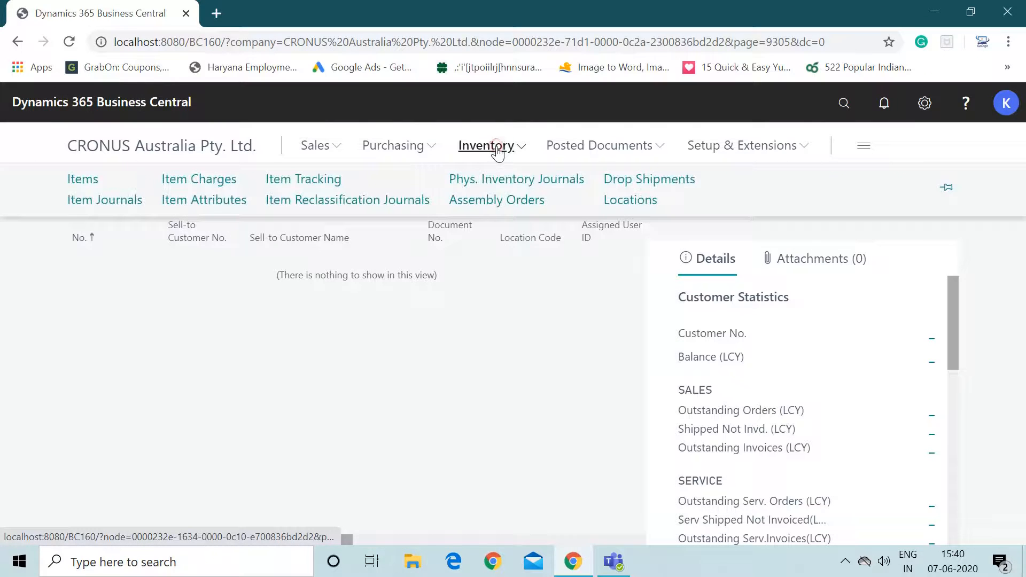
{"action": "left_click", "coordinate": [82, 181]}
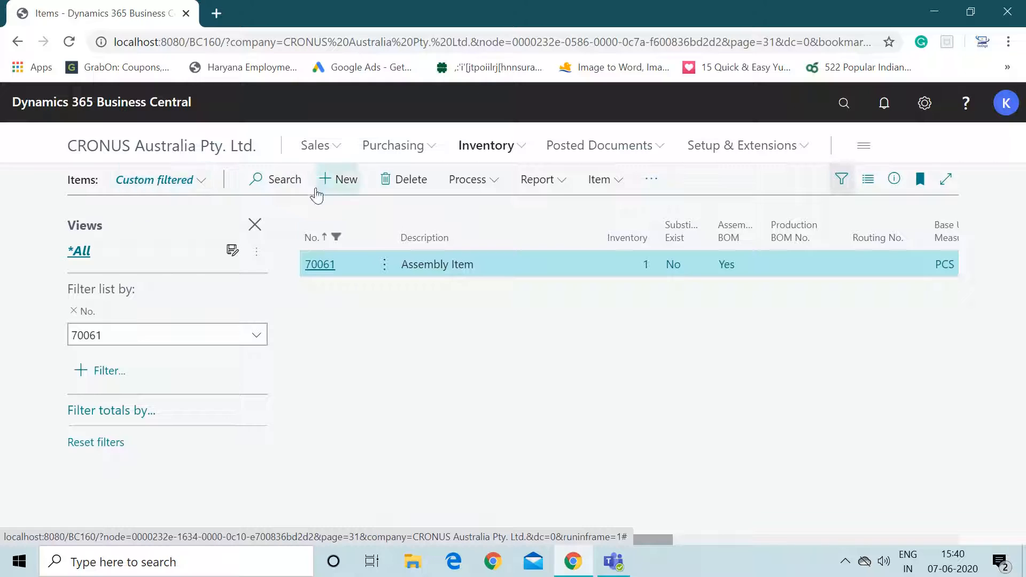
{"action": "left_click", "coordinate": [321, 266]}
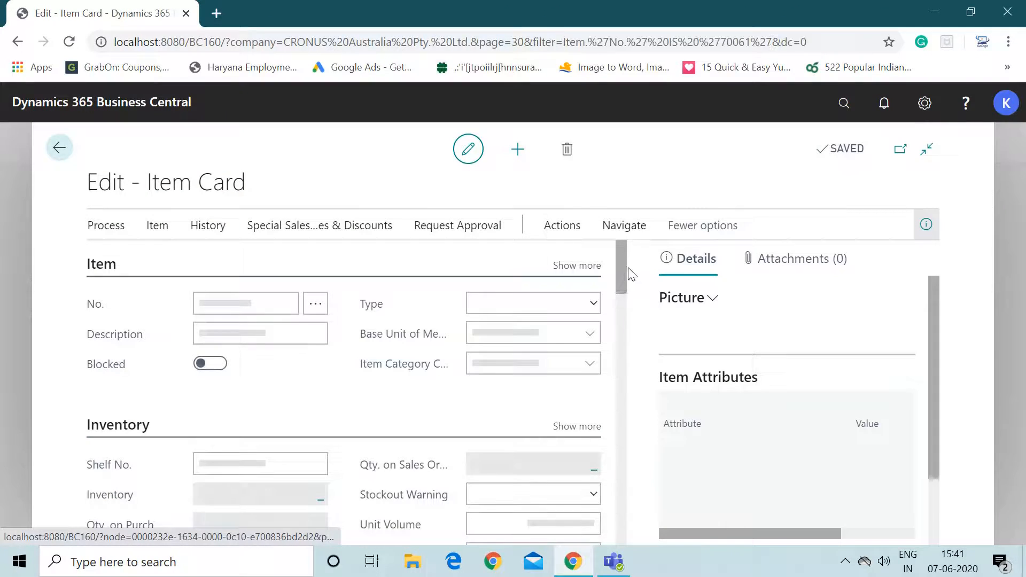
- Review item 70061's item ledger entries from its inventory figure, then return to the item card
{"action": "left_click_drag", "start_coordinate": [624, 264], "coordinate": [625, 296]}
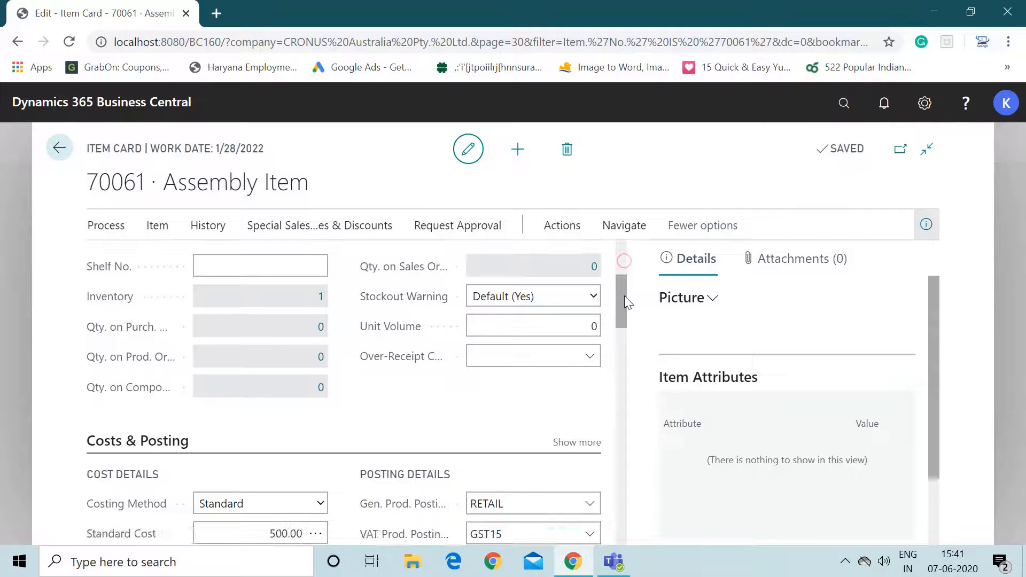
{"action": "left_click", "coordinate": [320, 298]}
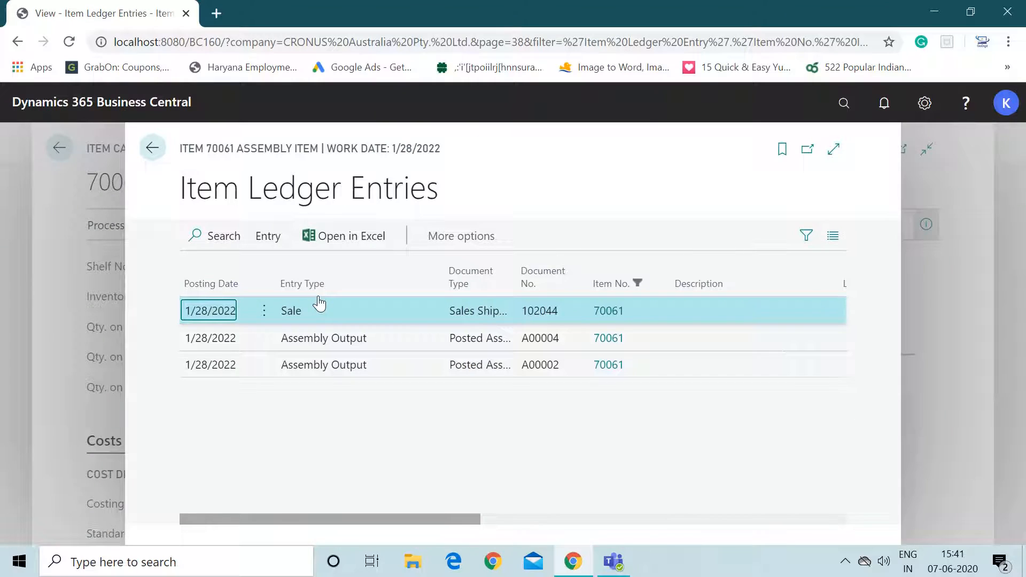
{"action": "left_click", "coordinate": [806, 236]}
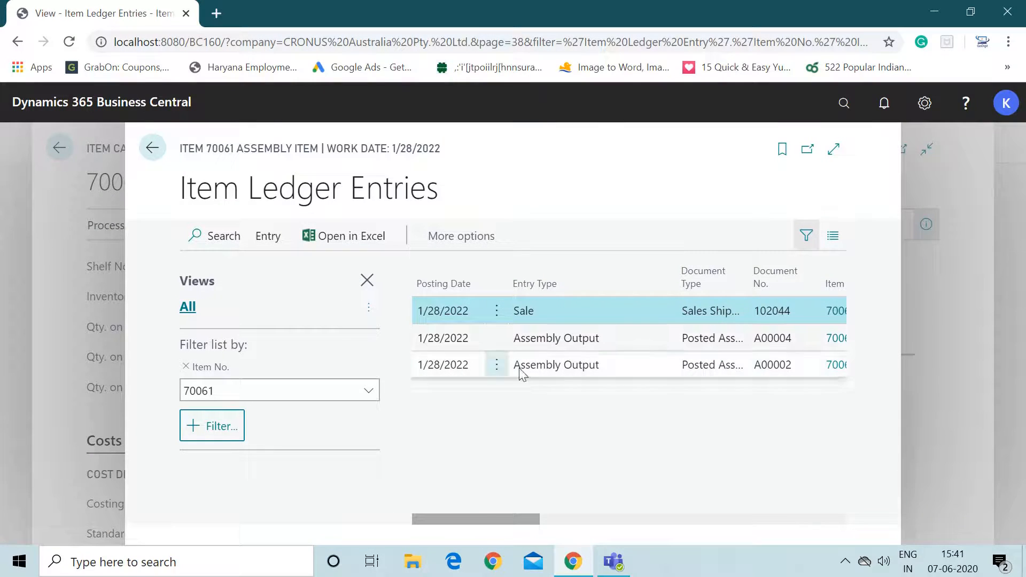
{"action": "left_click_drag", "start_coordinate": [480, 516], "coordinate": [429, 512]}
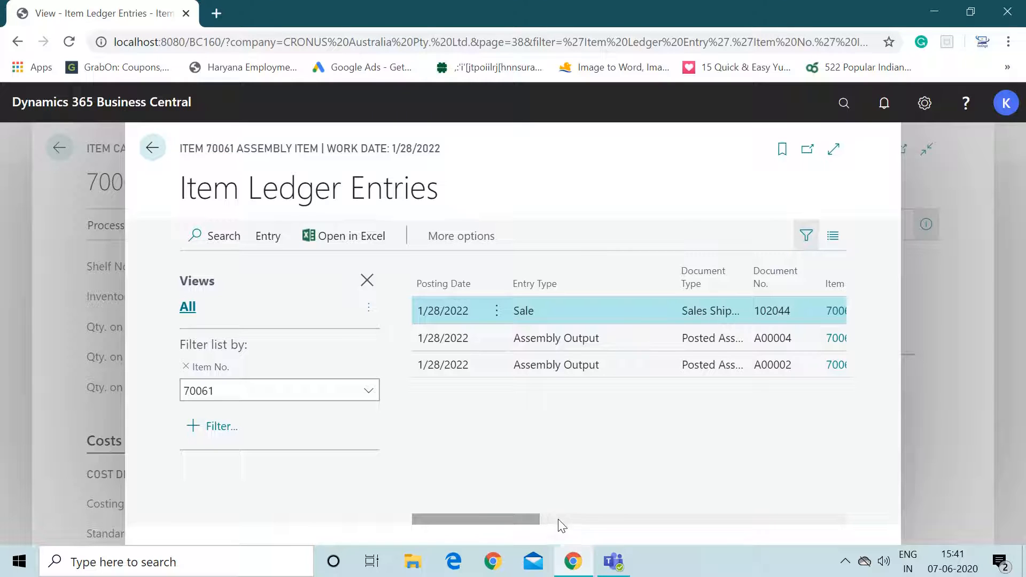
{"action": "left_click_drag", "start_coordinate": [537, 523], "coordinate": [688, 522]}
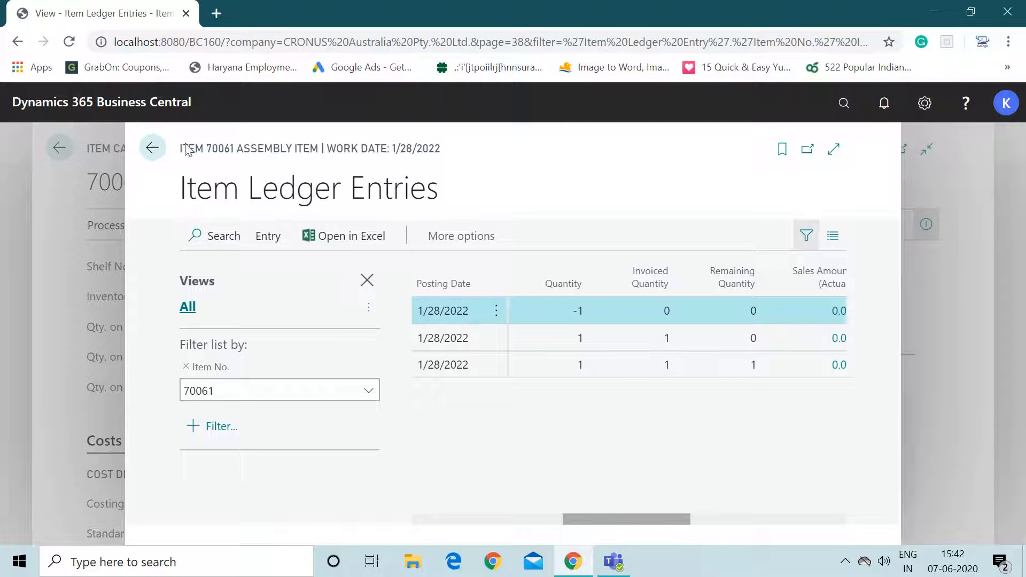
{"action": "left_click", "coordinate": [151, 158]}
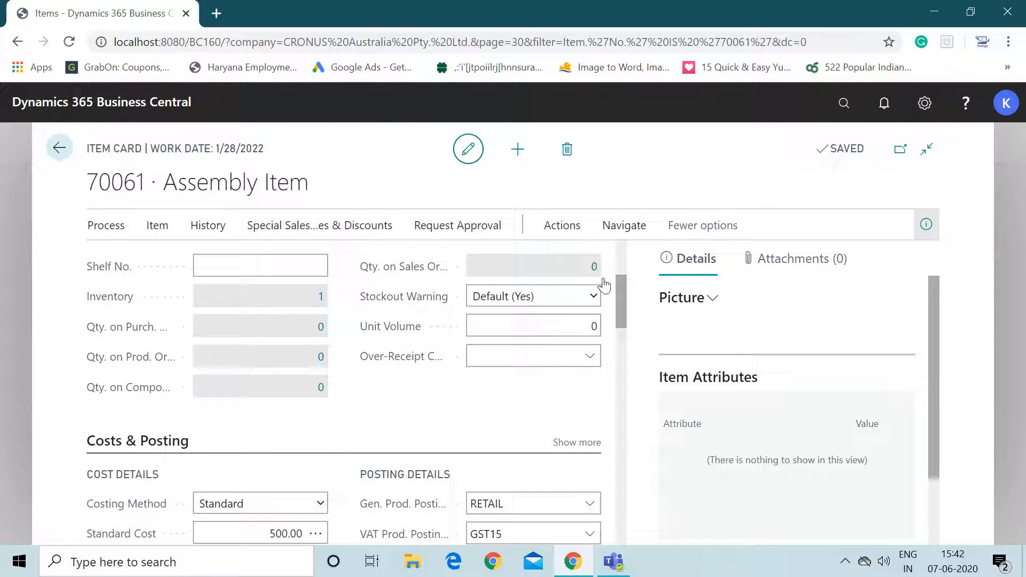
- Inspect the item's Assembly Policy options in the Replenishment section
{"action": "left_click_drag", "start_coordinate": [618, 297], "coordinate": [620, 441]}
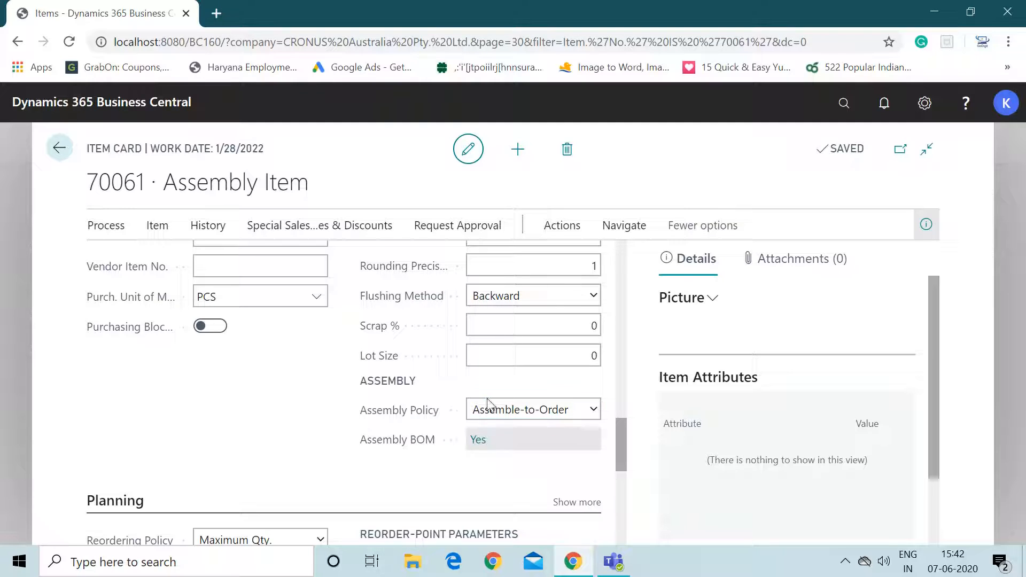
{"action": "left_click", "coordinate": [592, 416]}
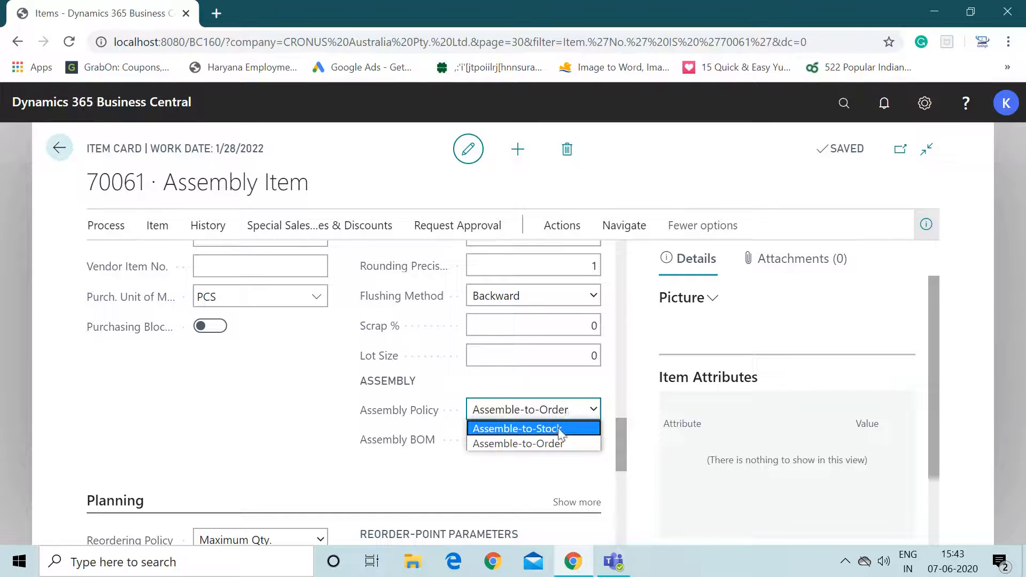
{"action": "left_click", "coordinate": [622, 435]}
{"action": "left_click_drag", "start_coordinate": [621, 435], "coordinate": [618, 457]}
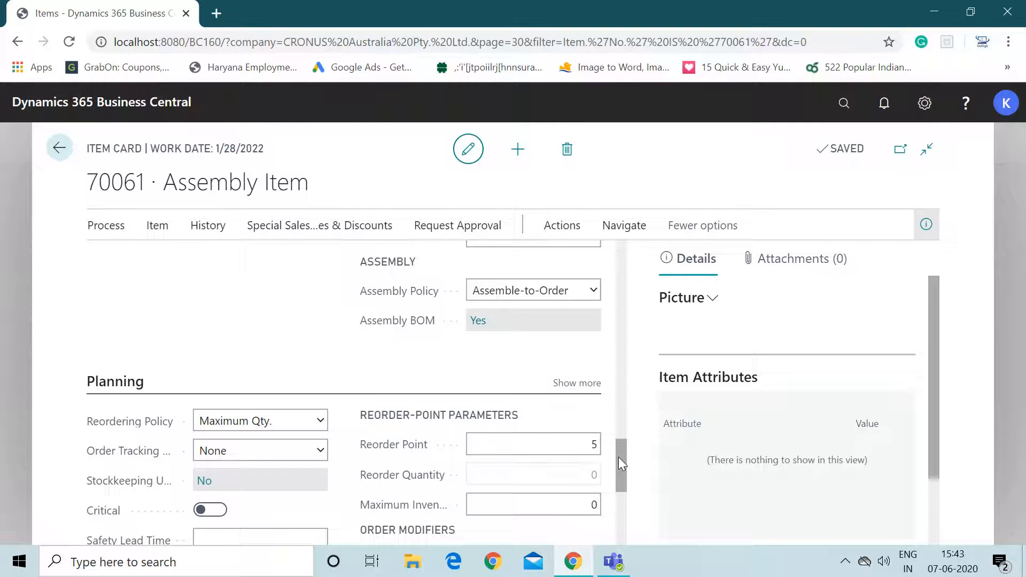